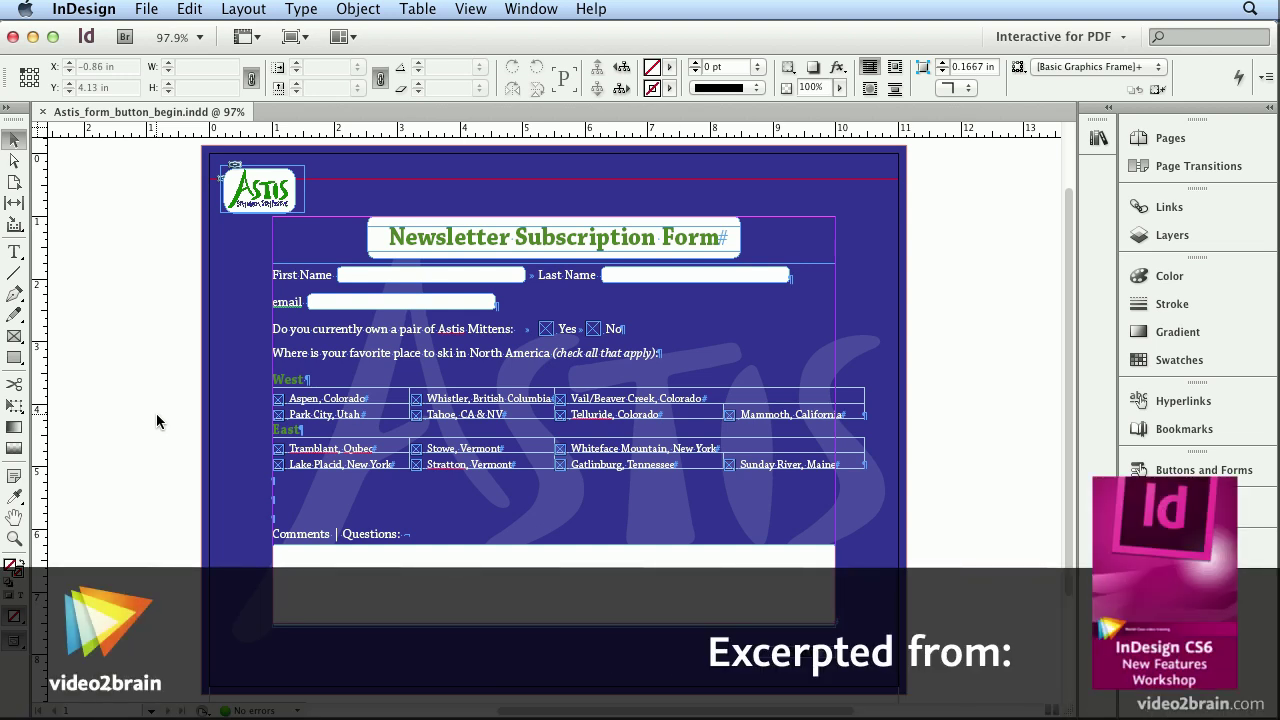
# Step: Keep the workspace set to Interactive for PDF
pyautogui.click(1049, 37)
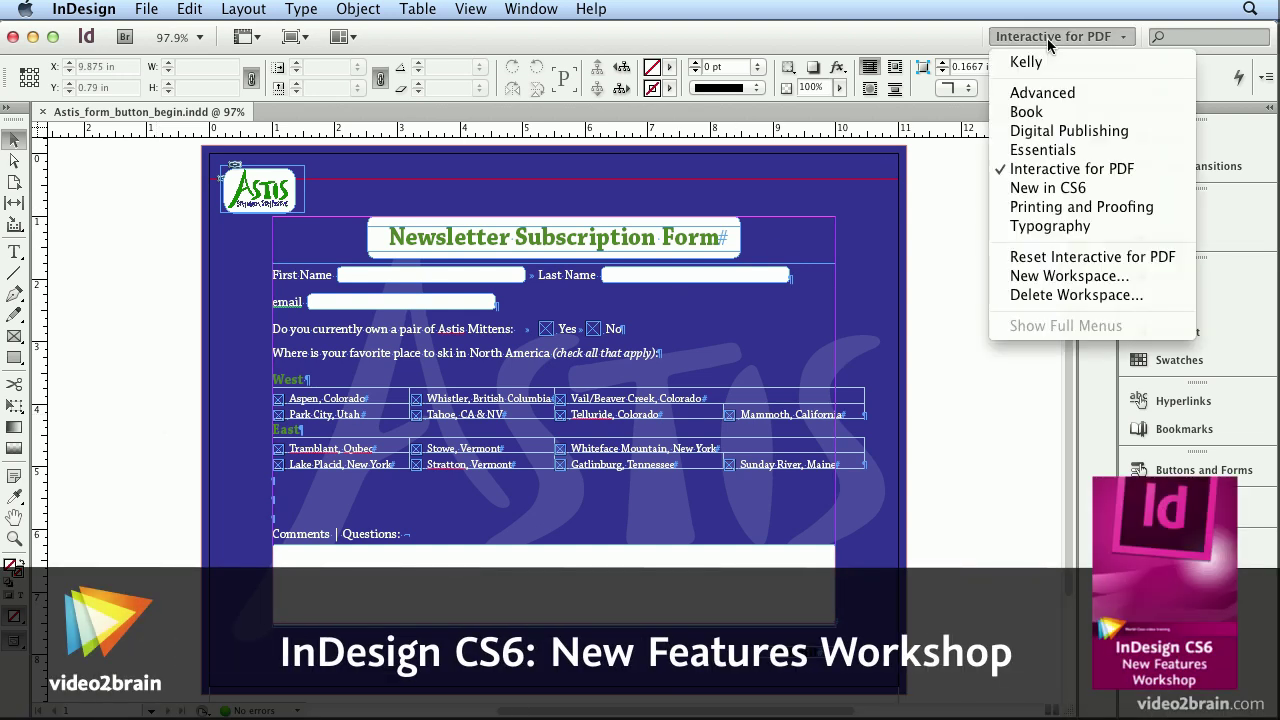
pyautogui.click(1049, 39)
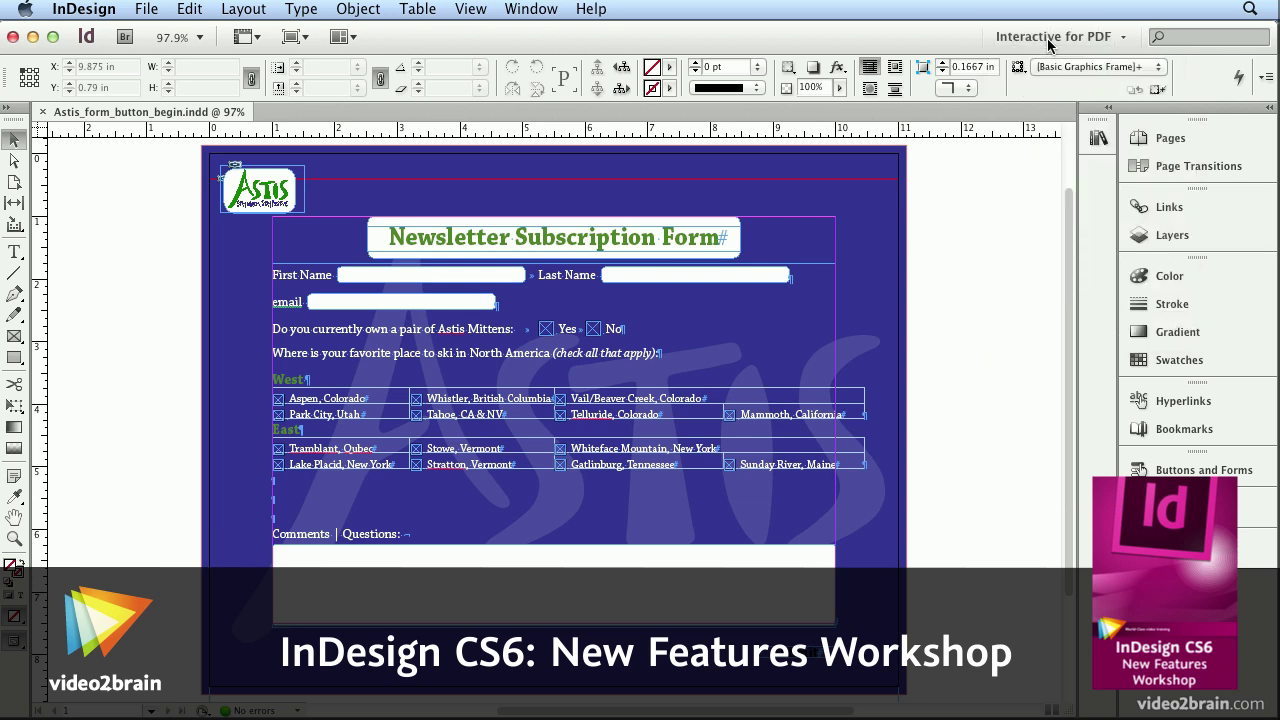
# Step: Drag green glossy sample button 115 onto the pasteboard and show its Buttons and Forms properties
pyautogui.click(1099, 139)
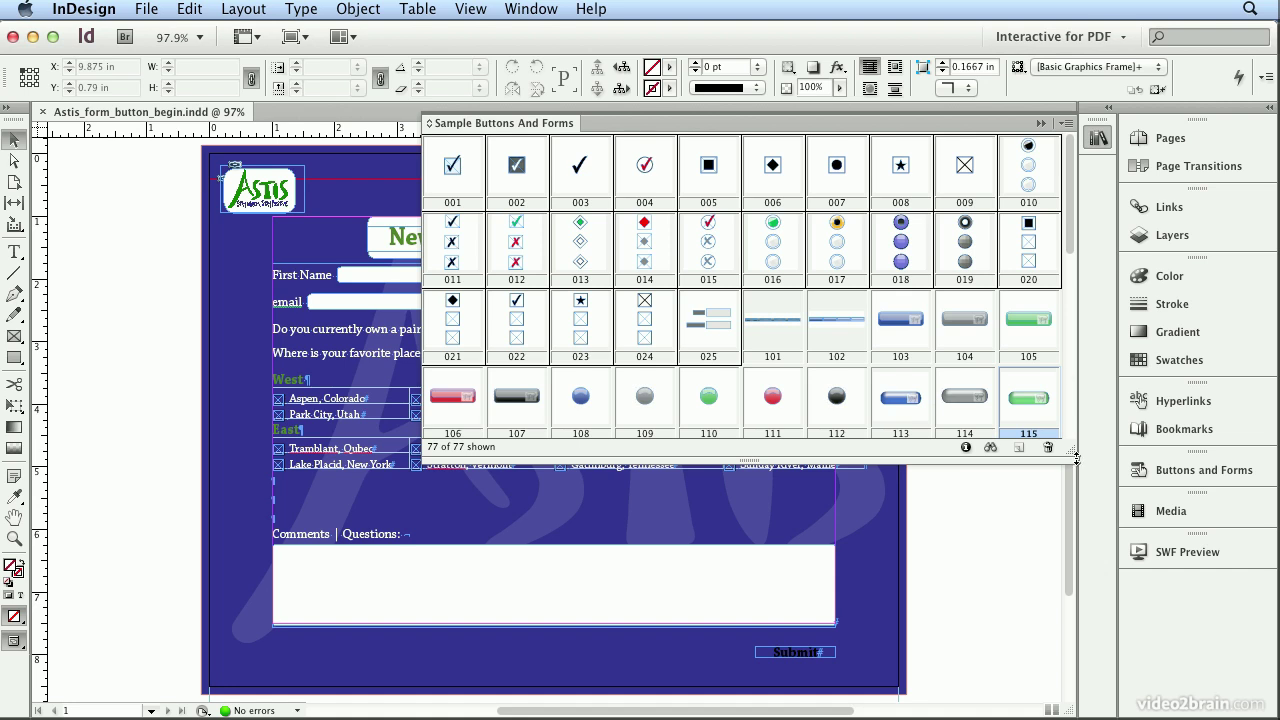
pyautogui.moveTo(1076, 458); pyautogui.dragTo(1054, 570)
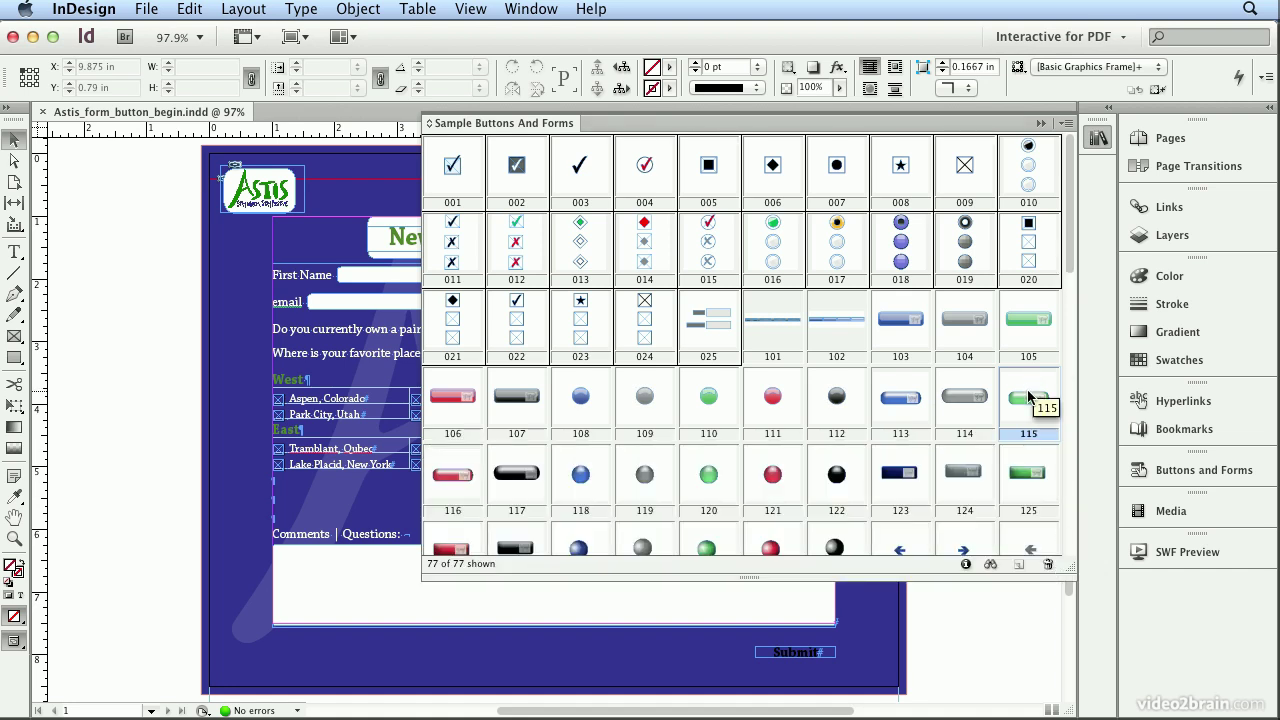
pyautogui.moveTo(1030, 397); pyautogui.dragTo(130, 357)
pyautogui.click(1099, 140)
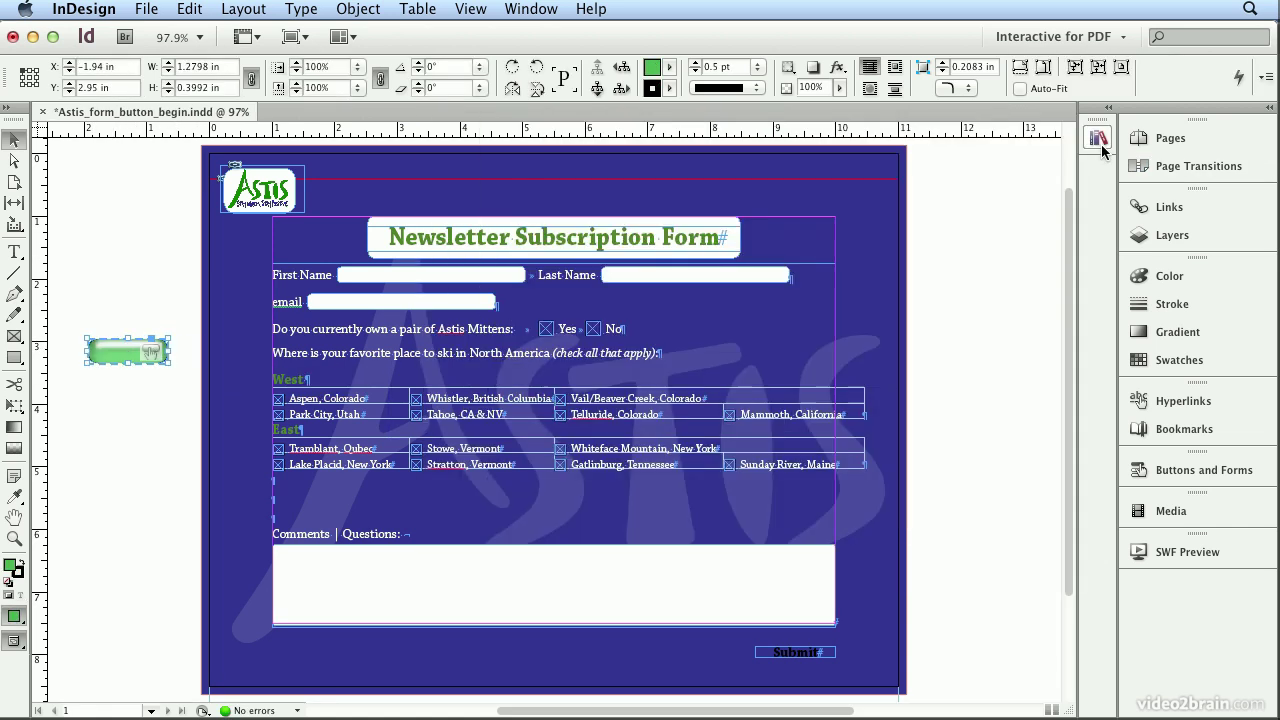
pyautogui.click(1199, 472)
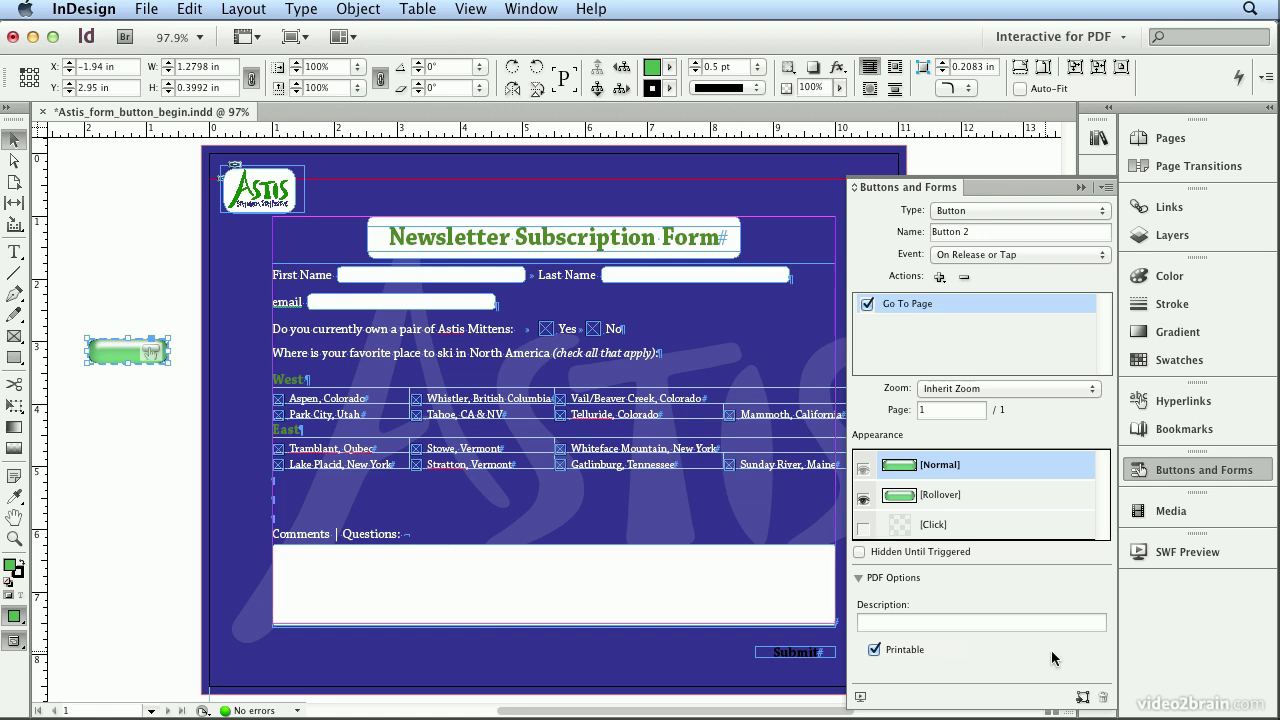
# Step: Convert the green sample button to a plain object, discarding its other appearance states
pyautogui.click(1082, 699)
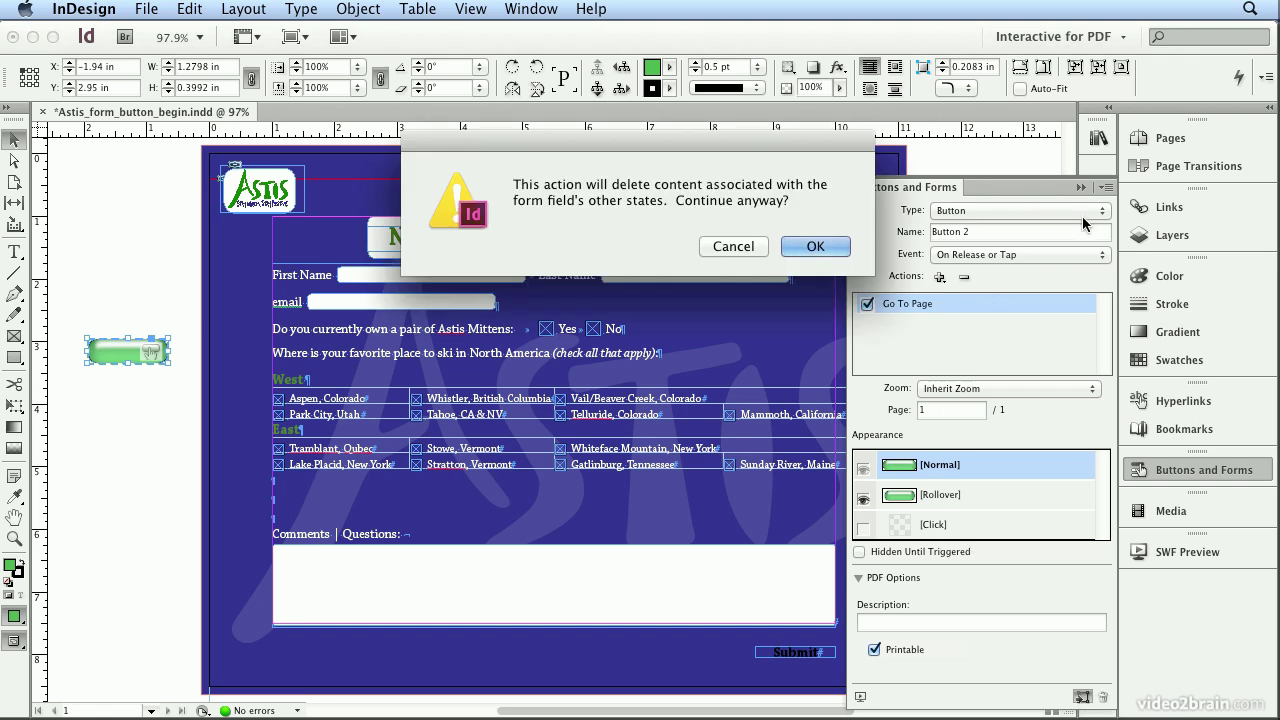
pyautogui.click(832, 252)
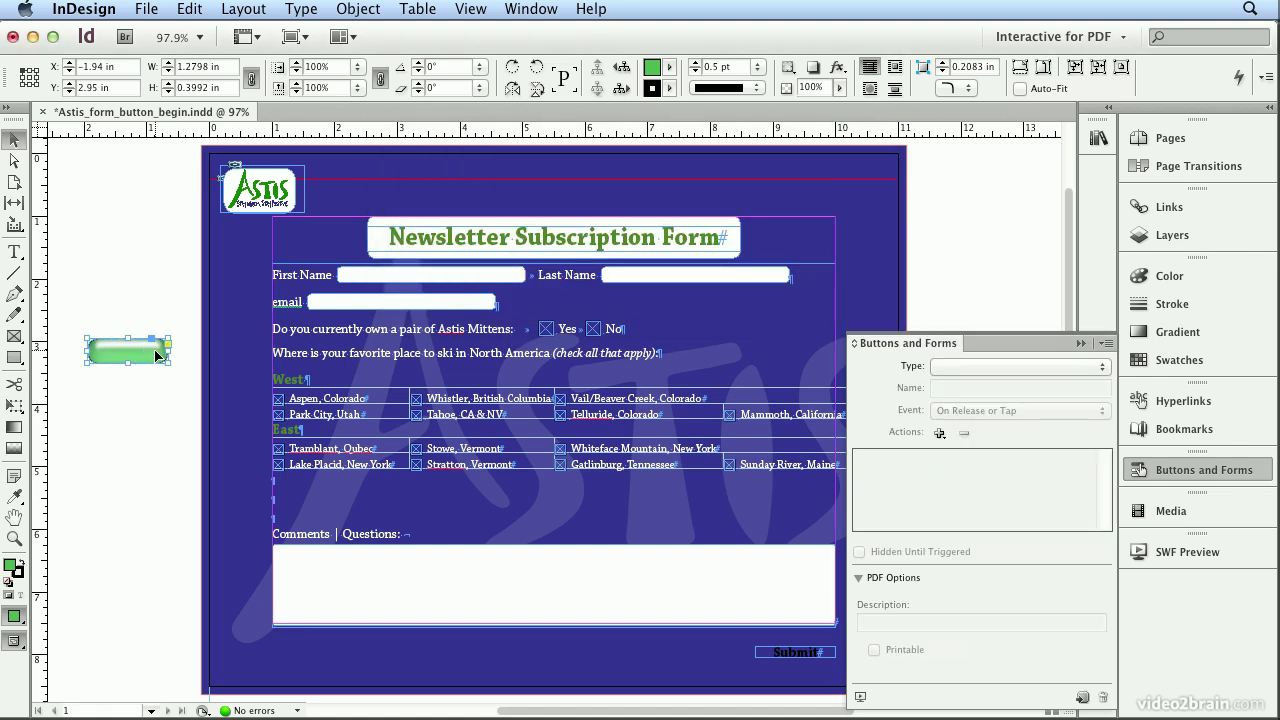
# Step: Move the green pill shape over the Submit label and send it to the back
pyautogui.moveTo(157, 354); pyautogui.dragTo(828, 655)
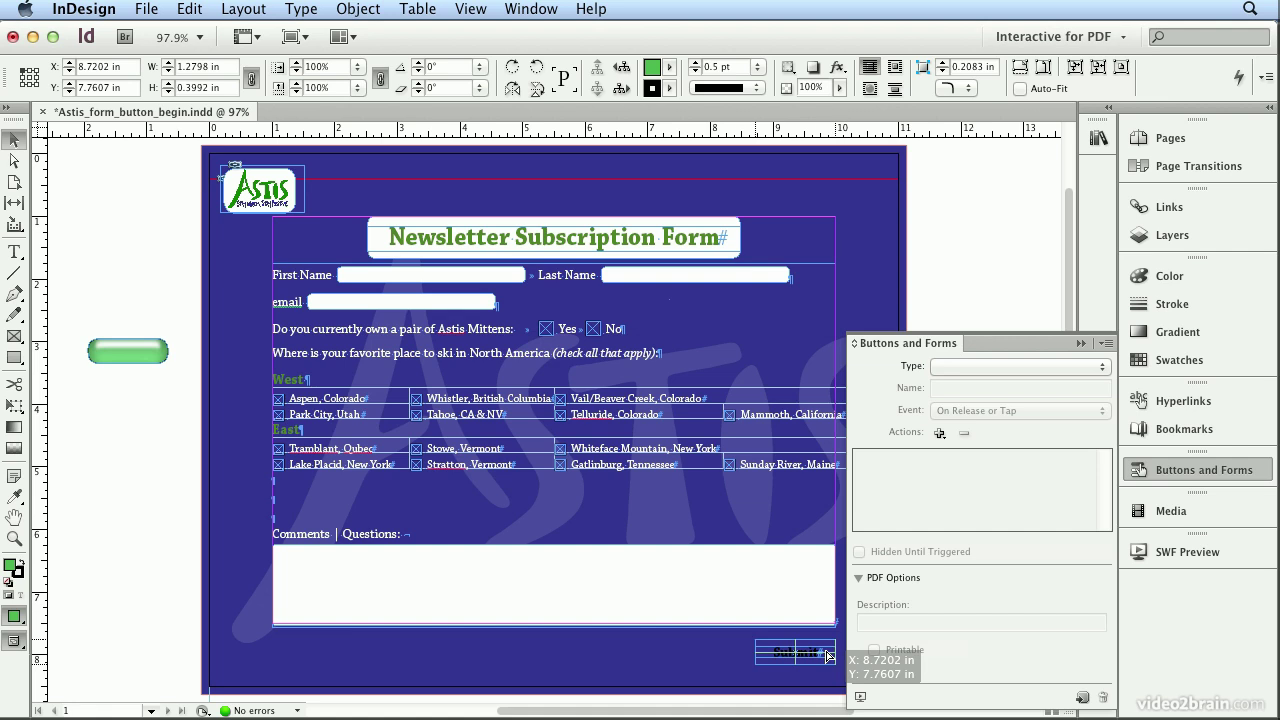
pyautogui.moveTo(828, 655); pyautogui.dragTo(828, 655)
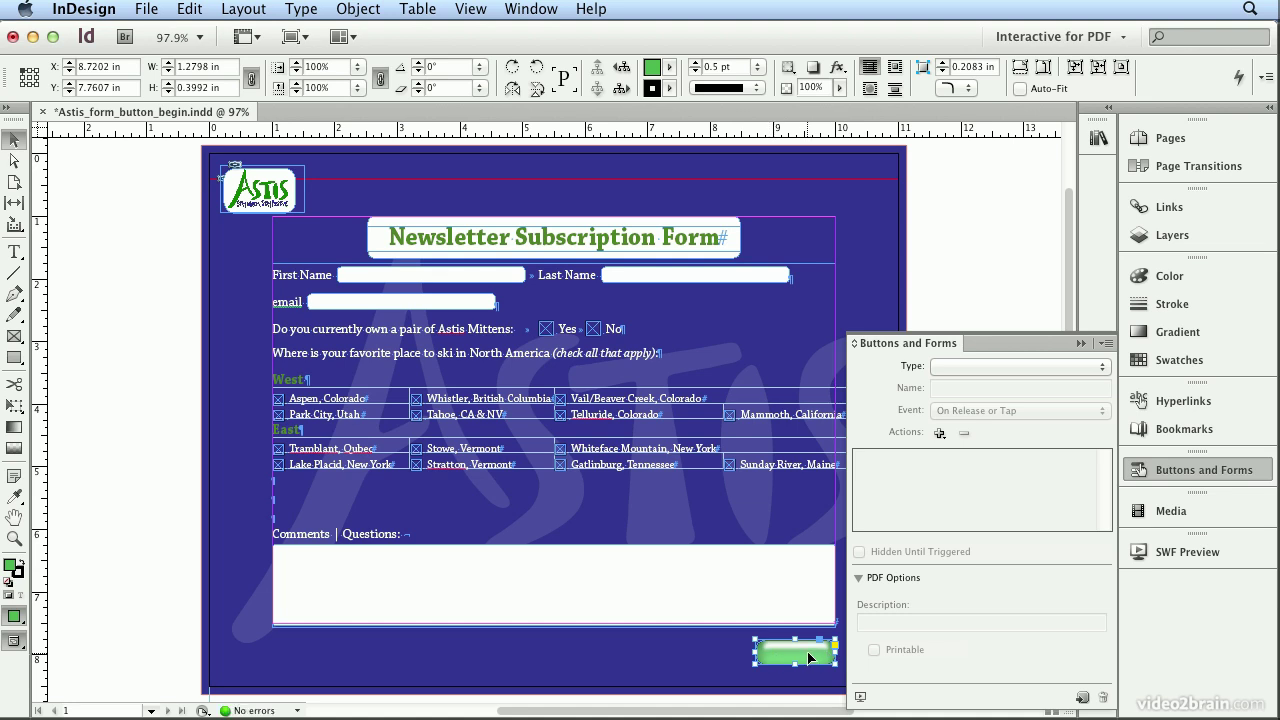
pyautogui.press('super+equal')
pyautogui.press('super+equal')
pyautogui.press('super+equal')
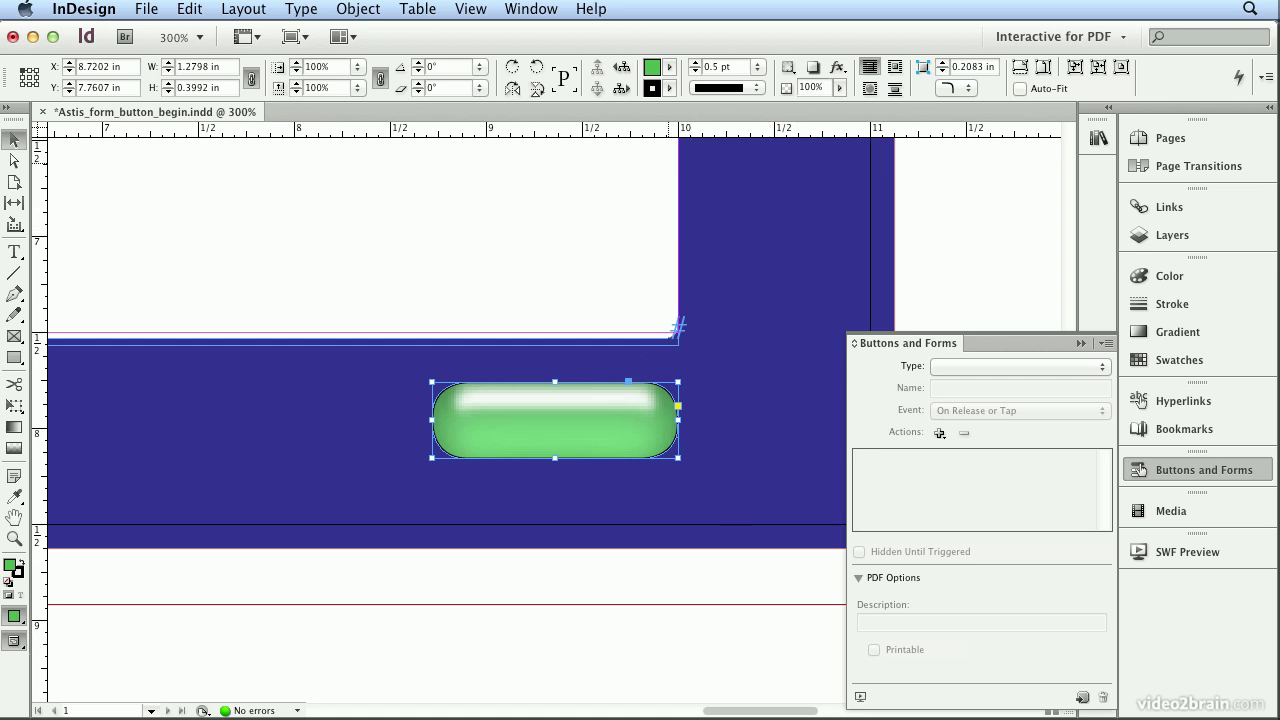
pyautogui.click(357, 8)
pyautogui.moveTo(400, 70)
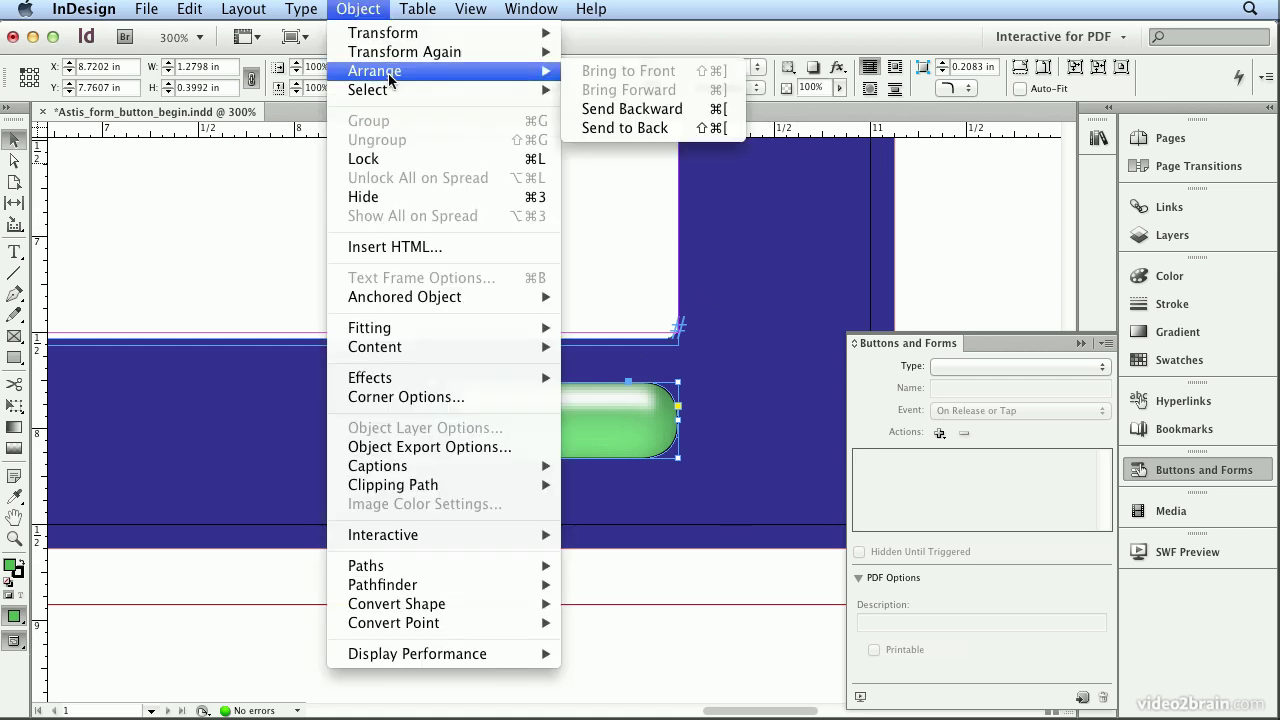
pyautogui.click(647, 128)
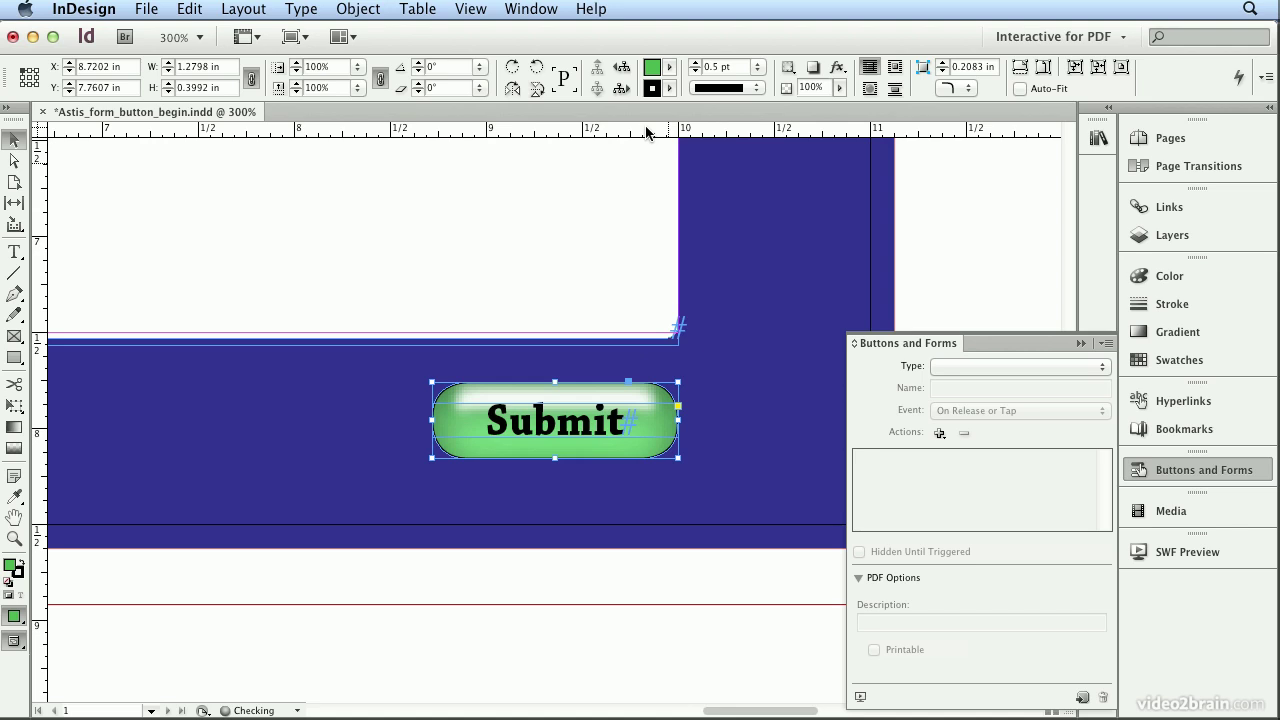
# Step: Select the Submit text frame together with the green shape and group them
pyautogui.click(614, 421)
pyautogui.doubleClick(583, 418)
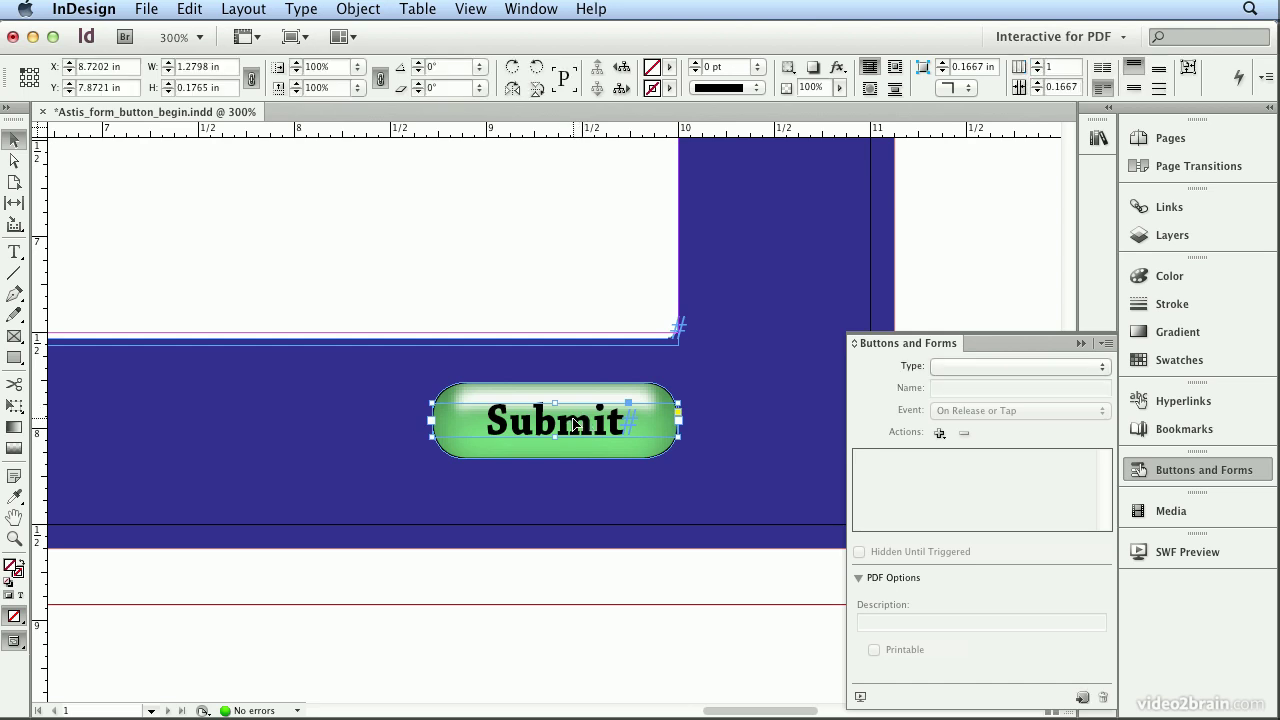
pyautogui.click(599, 385)
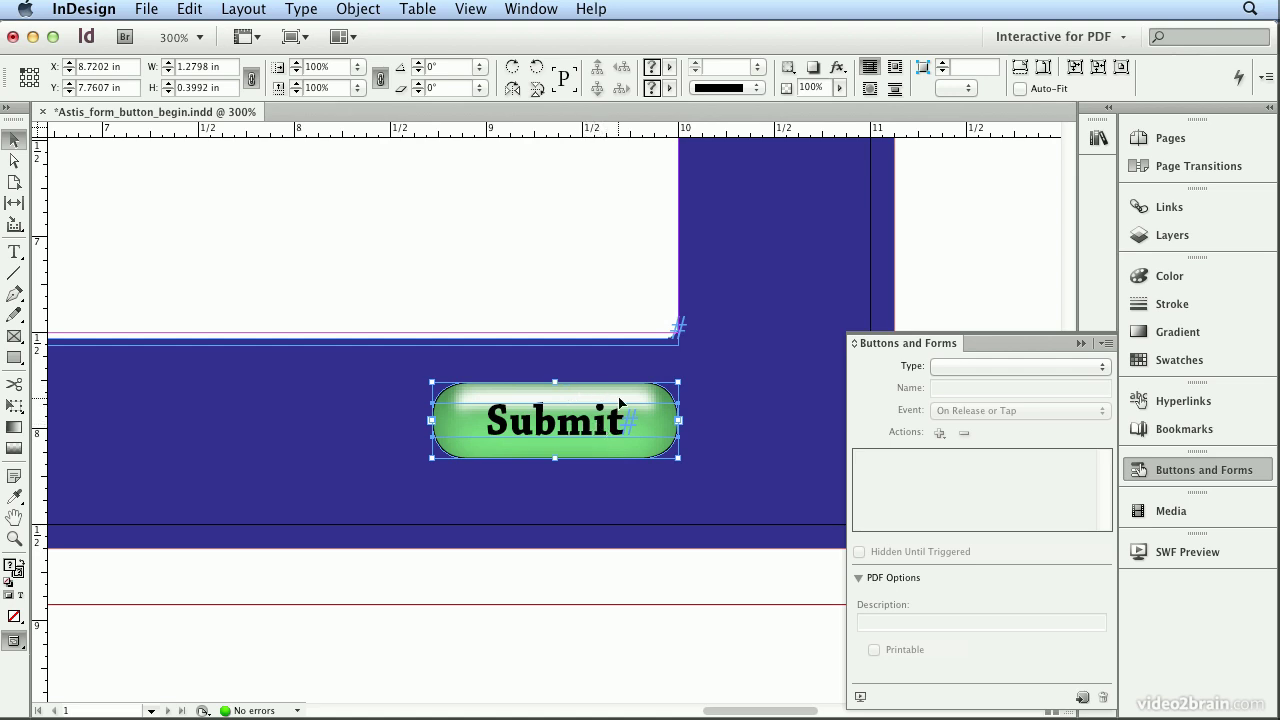
pyautogui.click(358, 9)
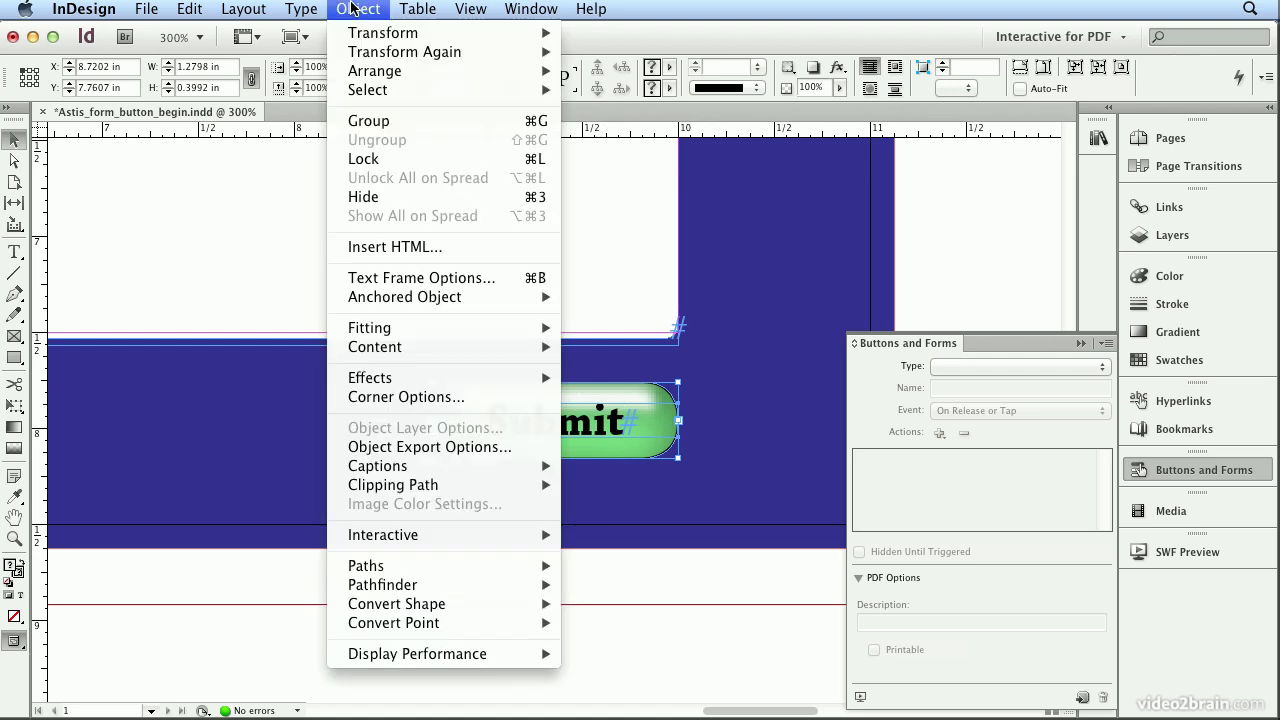
pyautogui.click(382, 121)
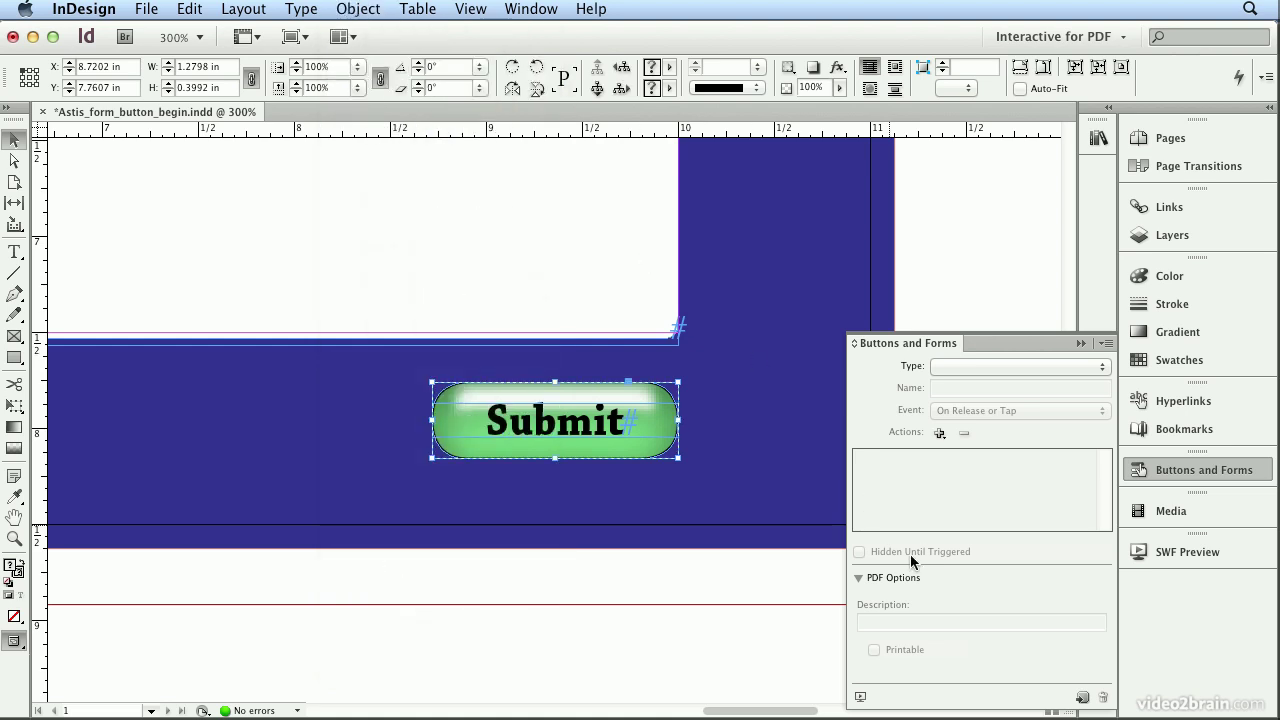
# Step: Convert the group to a button named submit with a Submit Form action
pyautogui.click(1082, 699)
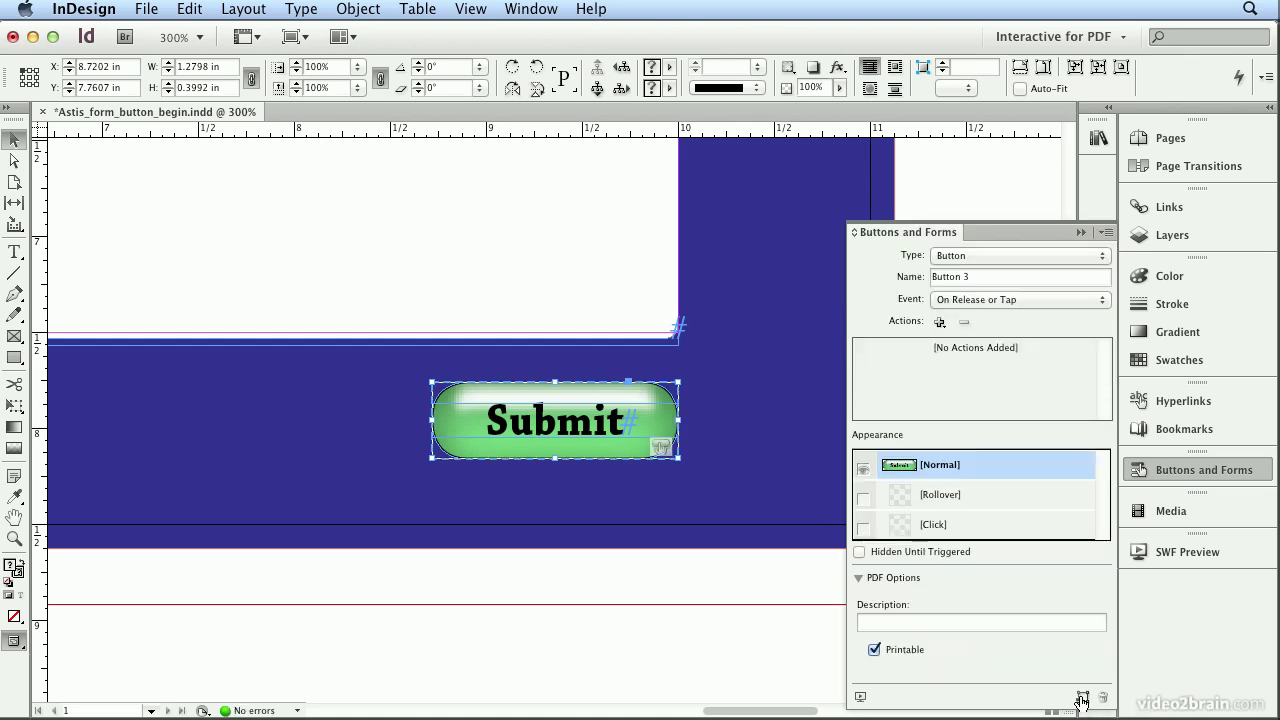
pyautogui.moveTo(978, 278); pyautogui.dragTo(858, 265)
pyautogui.write('submit')
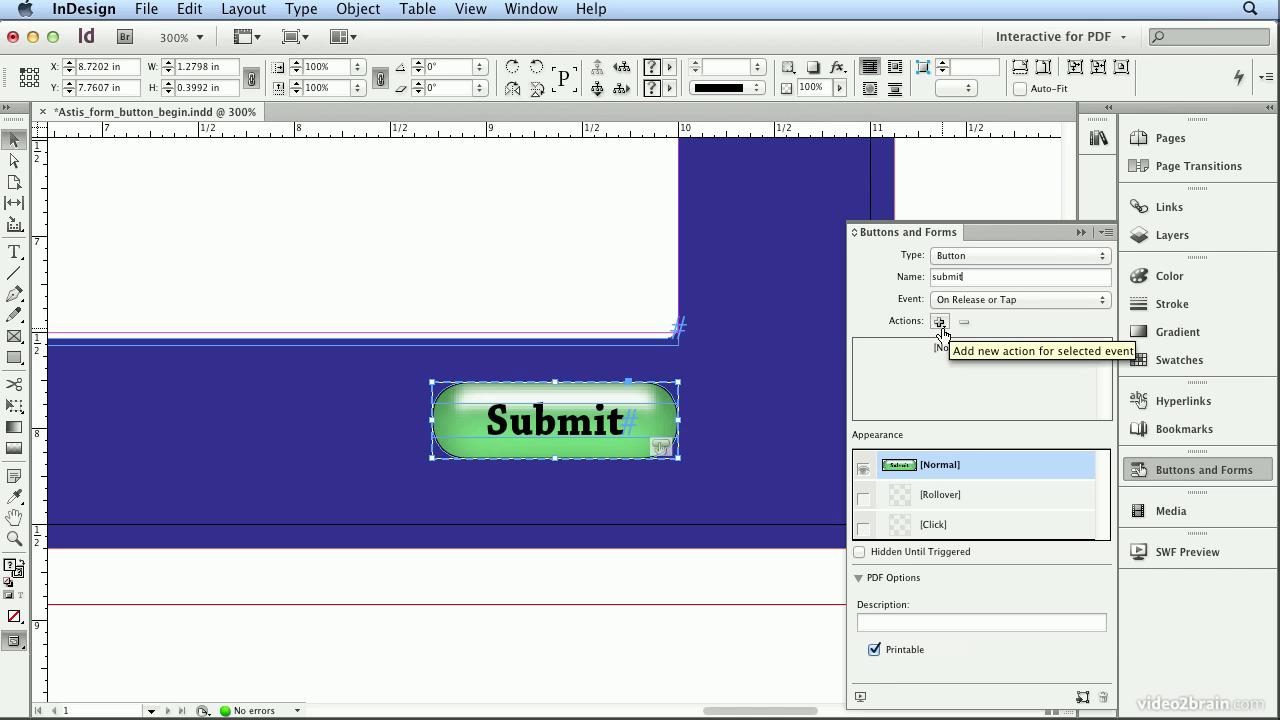
pyautogui.click(940, 323)
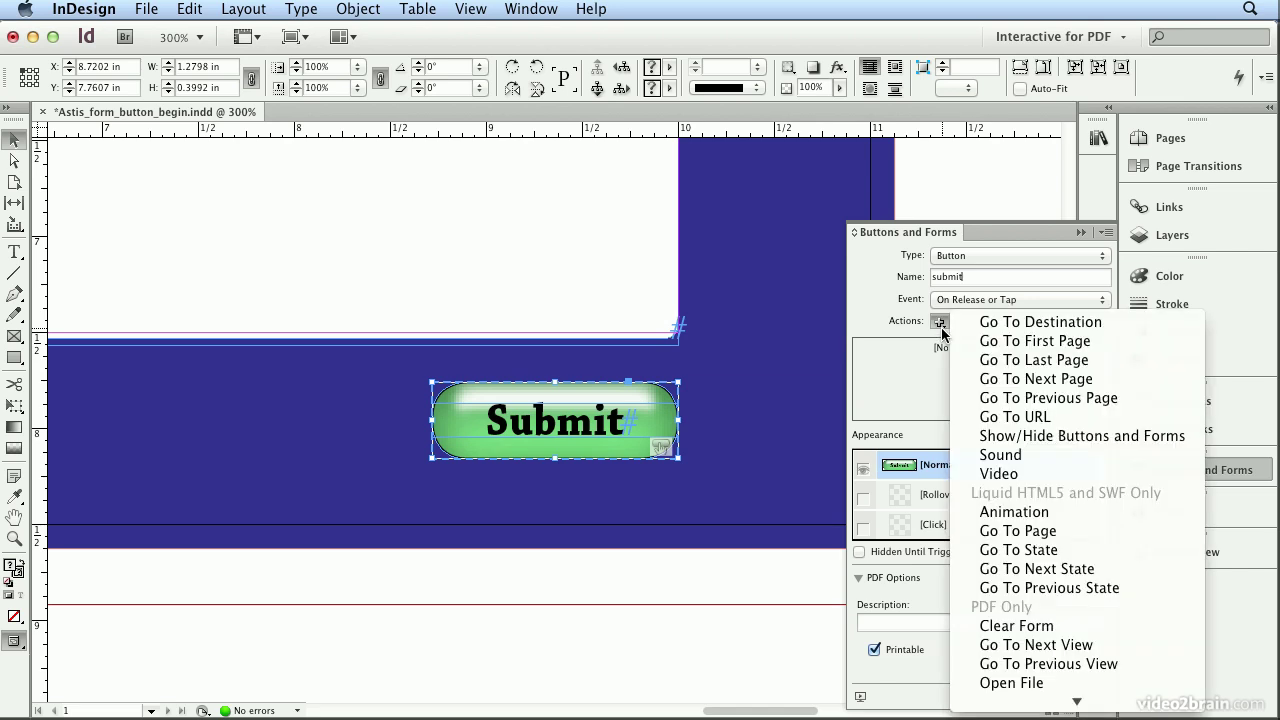
pyautogui.moveTo(1076, 701)
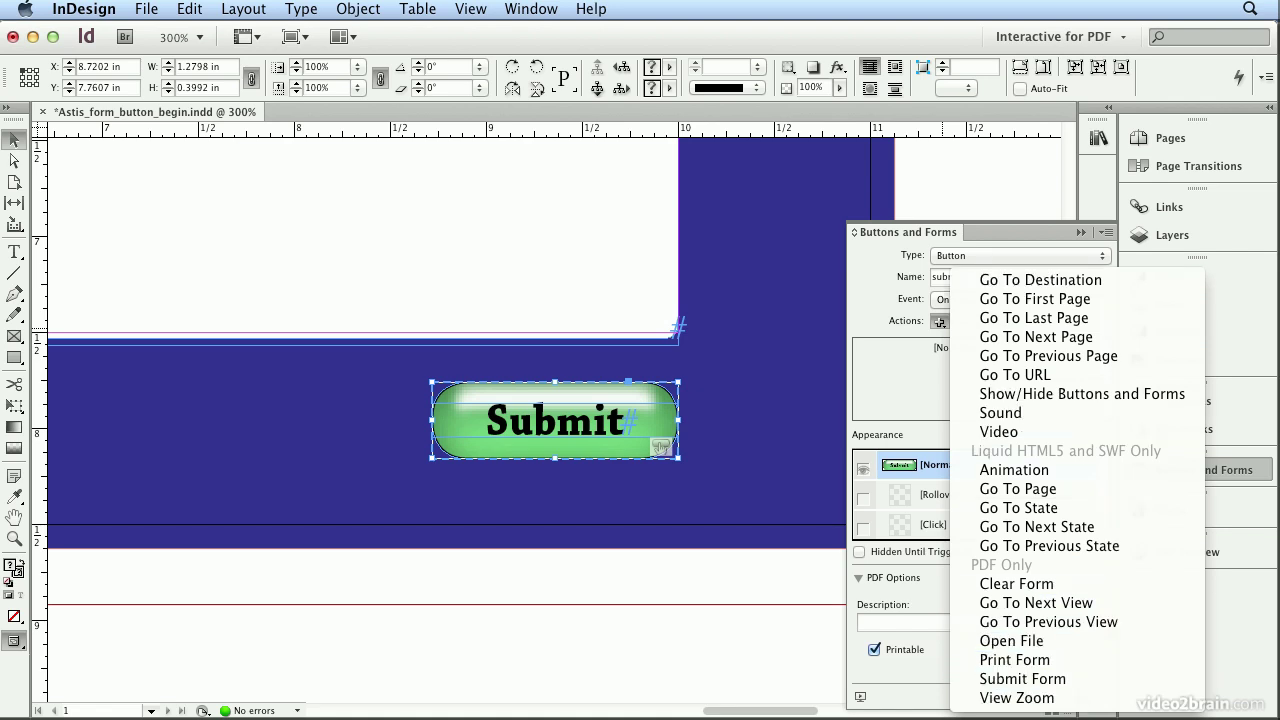
pyautogui.click(1018, 679)
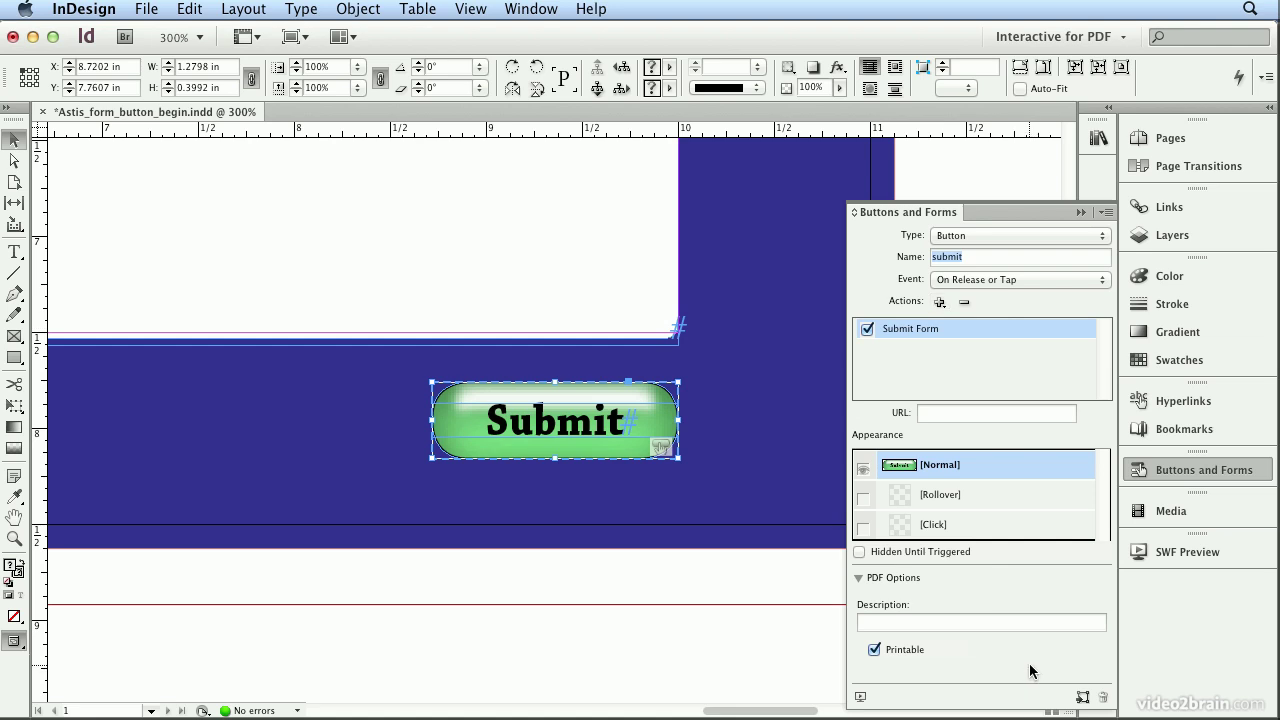
# Step: Set the Submit Form URL to the company's mailto address, described as 'Email your PDF form to Astis Mittens'
pyautogui.click(948, 411)
pyautogui.write('mailto')
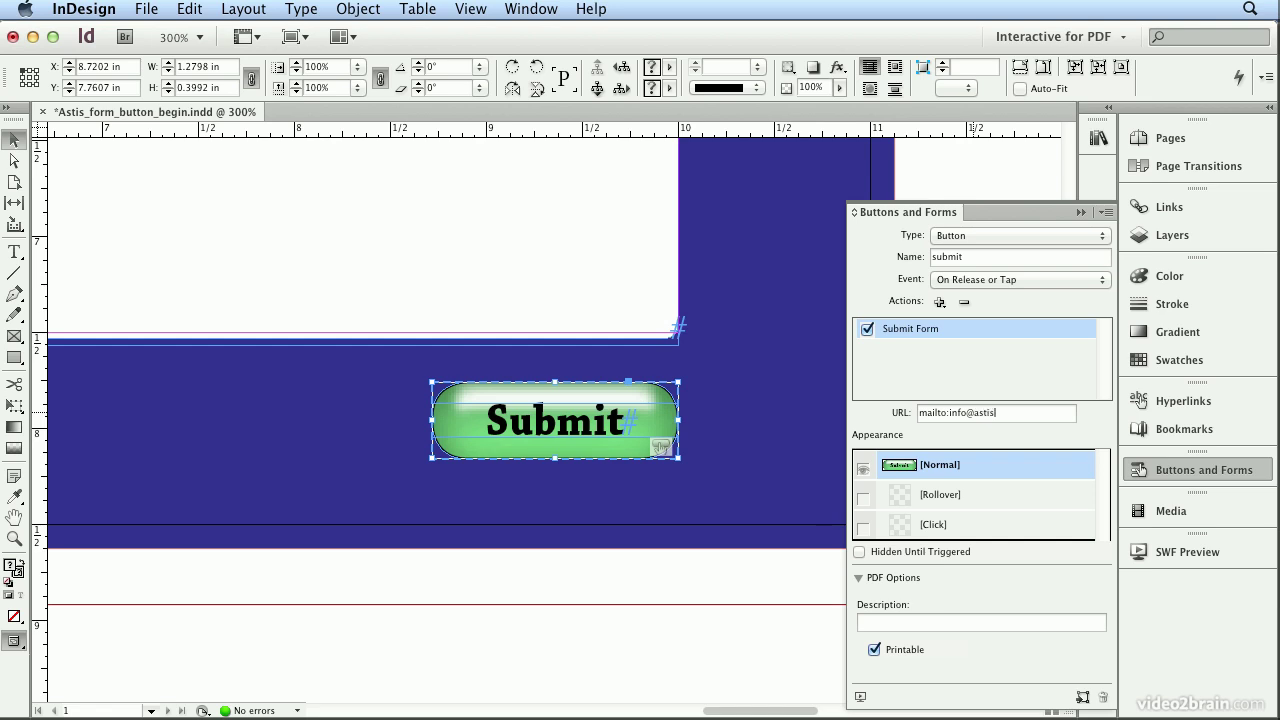
pyautogui.click(1013, 622)
pyautogui.write('Email your PDF form to Astis Mittens')
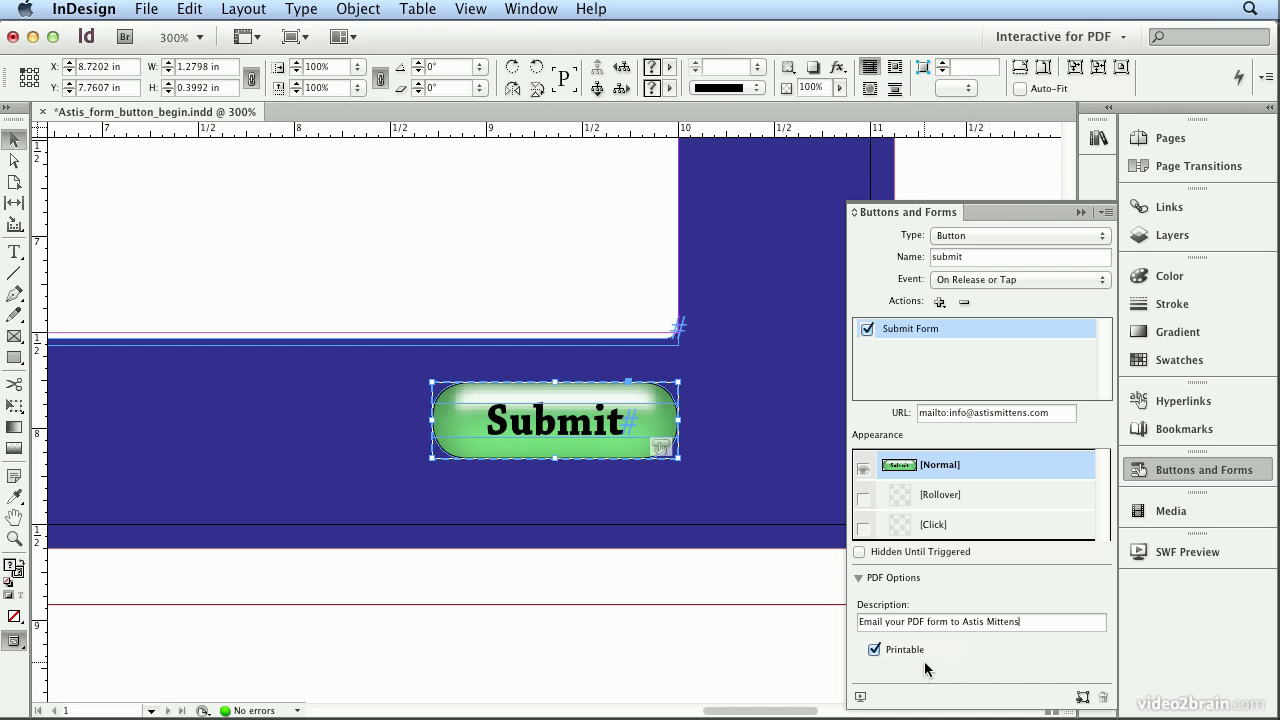
# Step: Fill the Submit label text with the white [Paper] swatch, then return to frame selection
pyautogui.click(986, 496)
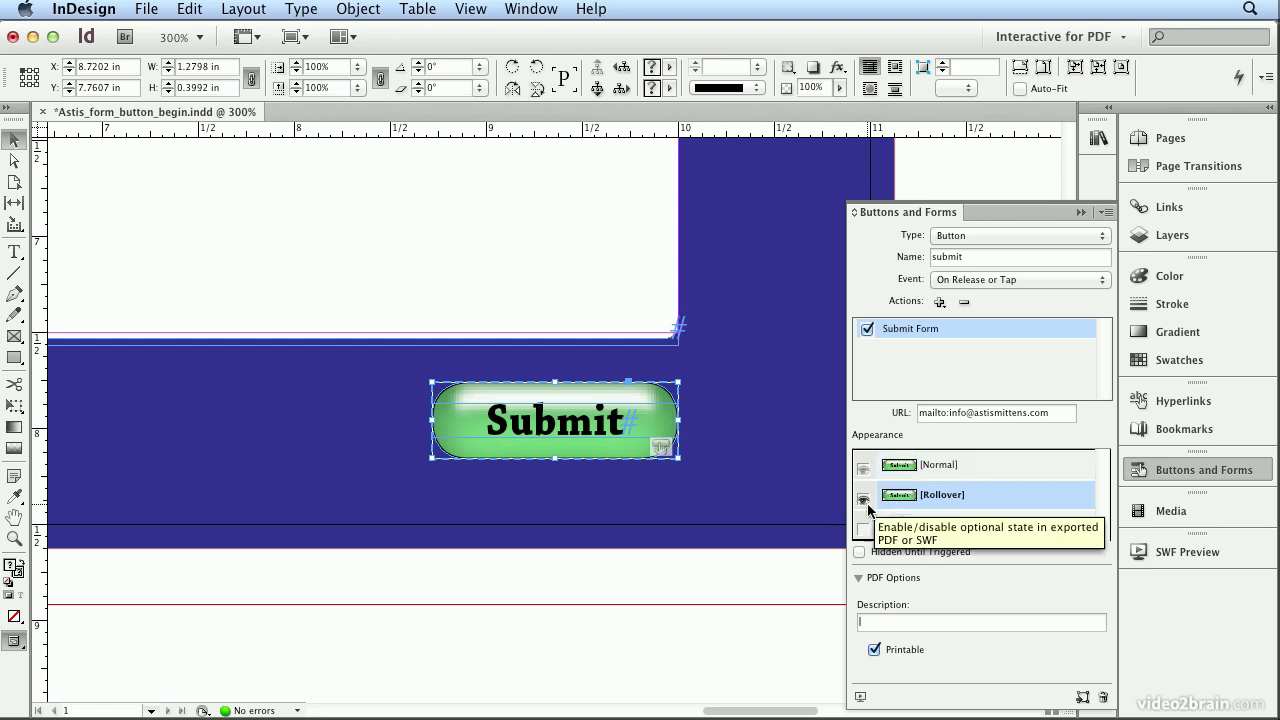
pyautogui.doubleClick(538, 417)
pyautogui.doubleClick(538, 417)
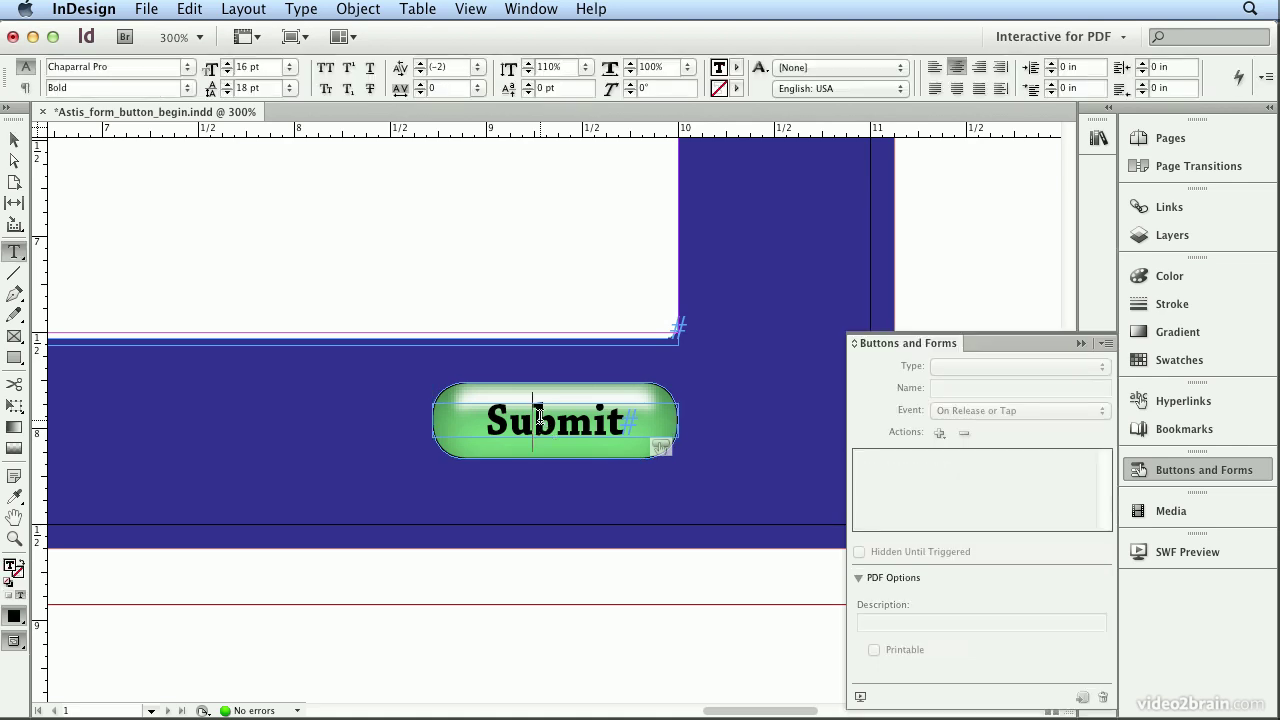
pyautogui.doubleClick(538, 417)
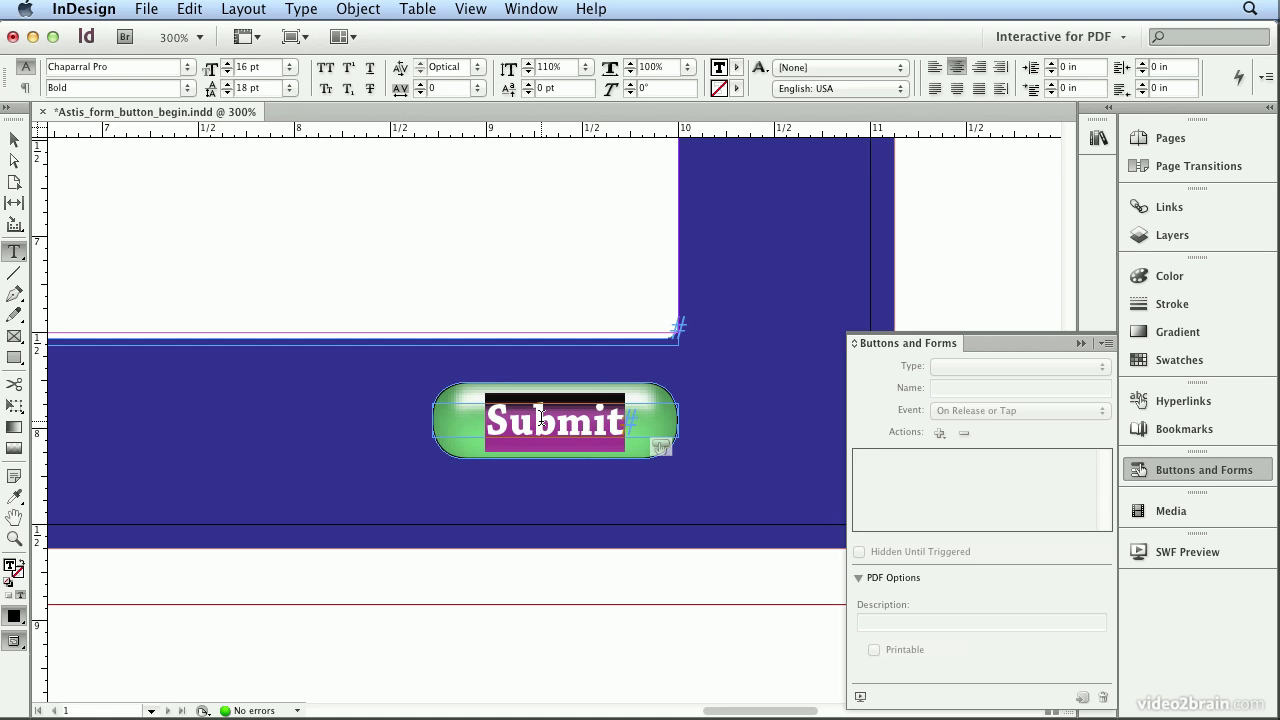
pyautogui.click(1190, 362)
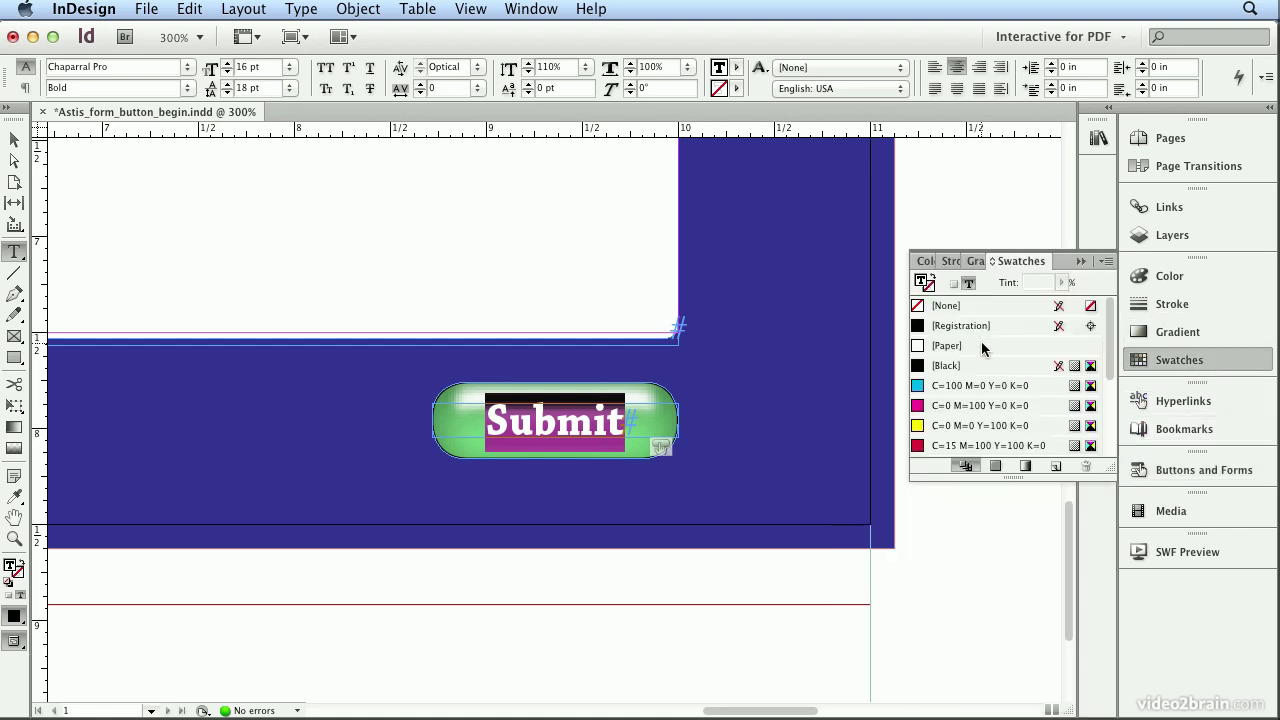
pyautogui.click(981, 343)
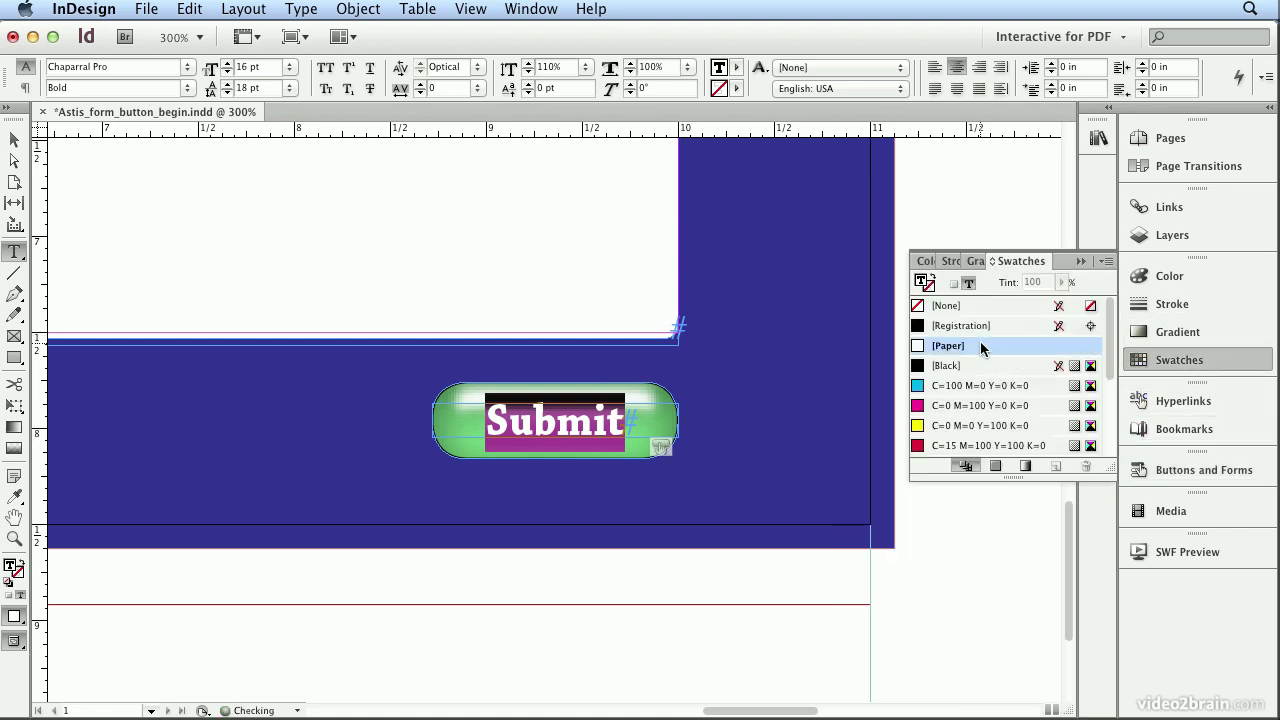
pyautogui.click(931, 296)
pyautogui.click(13, 145)
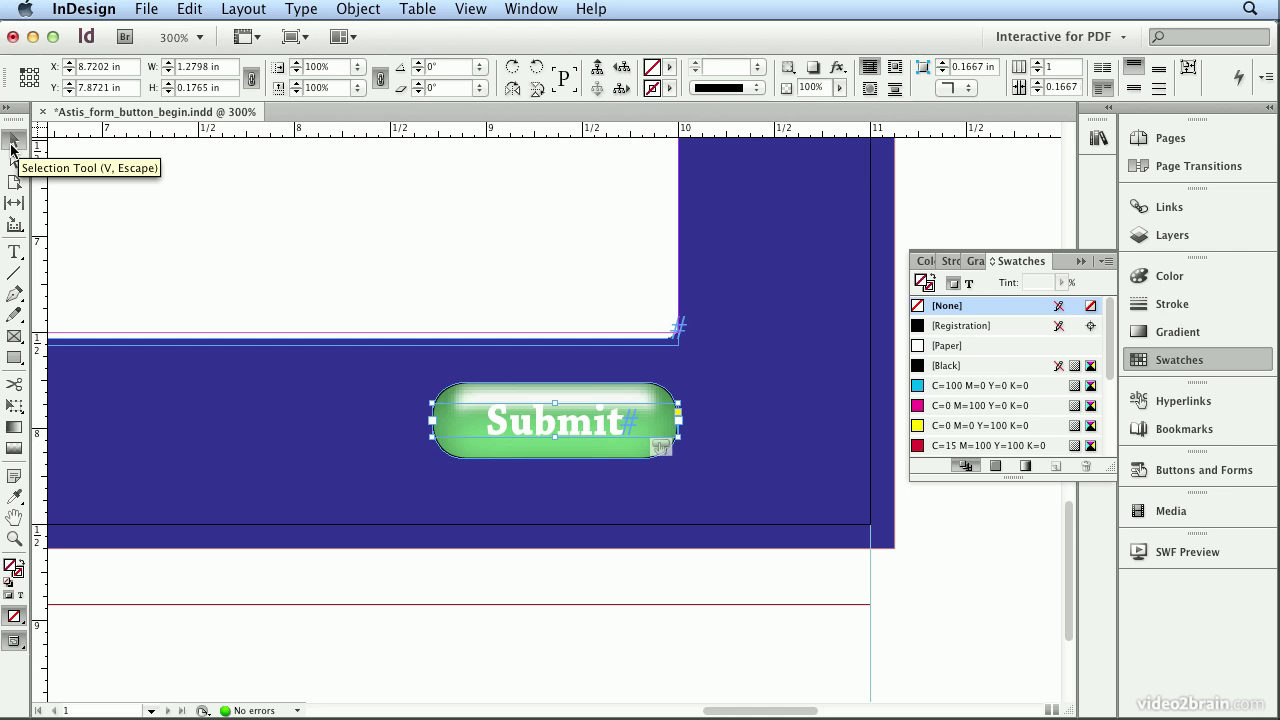
pyautogui.click(698, 569)
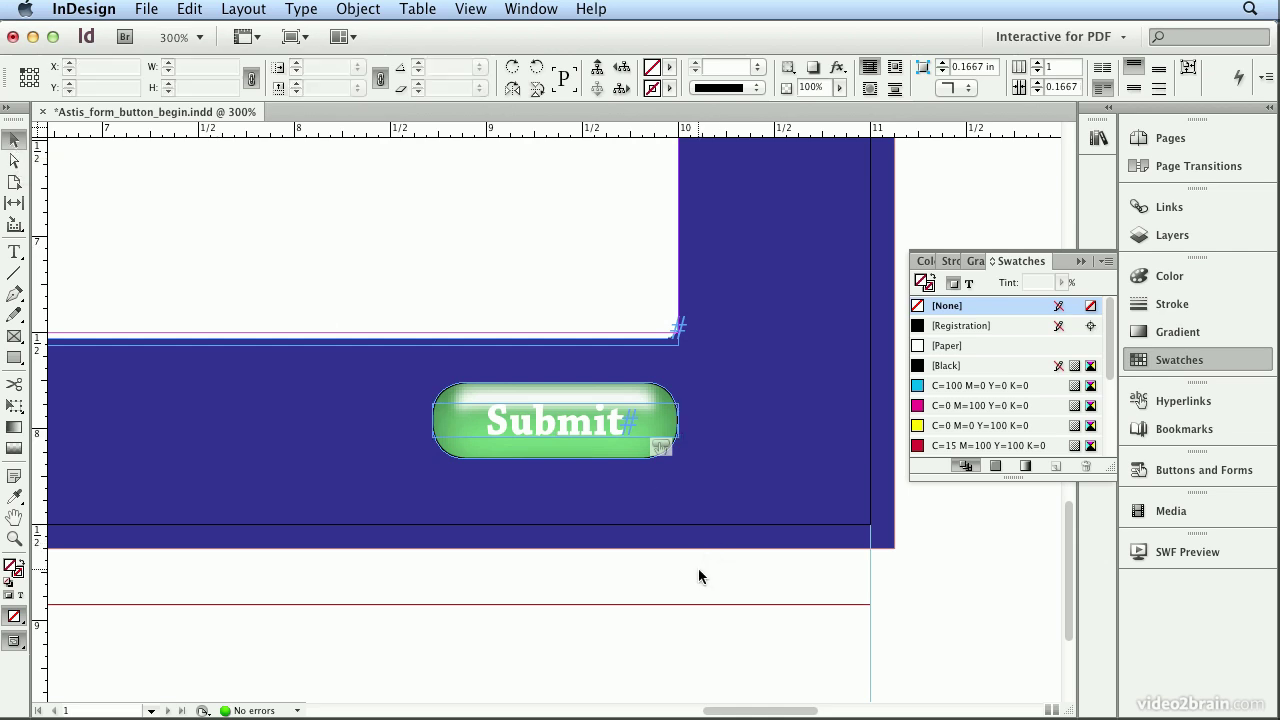
# Step: Select the green Submit button and add a Drop Shadow from the Effects panel
pyautogui.click(597, 392)
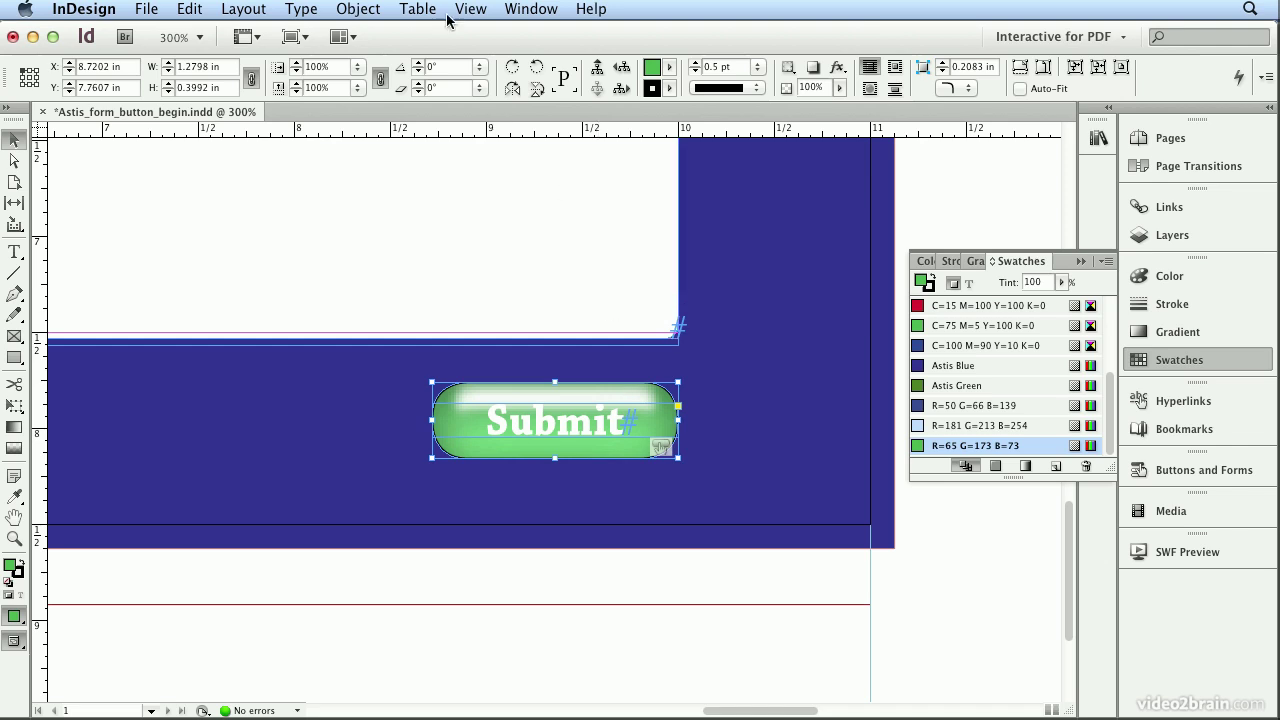
pyautogui.click(530, 9)
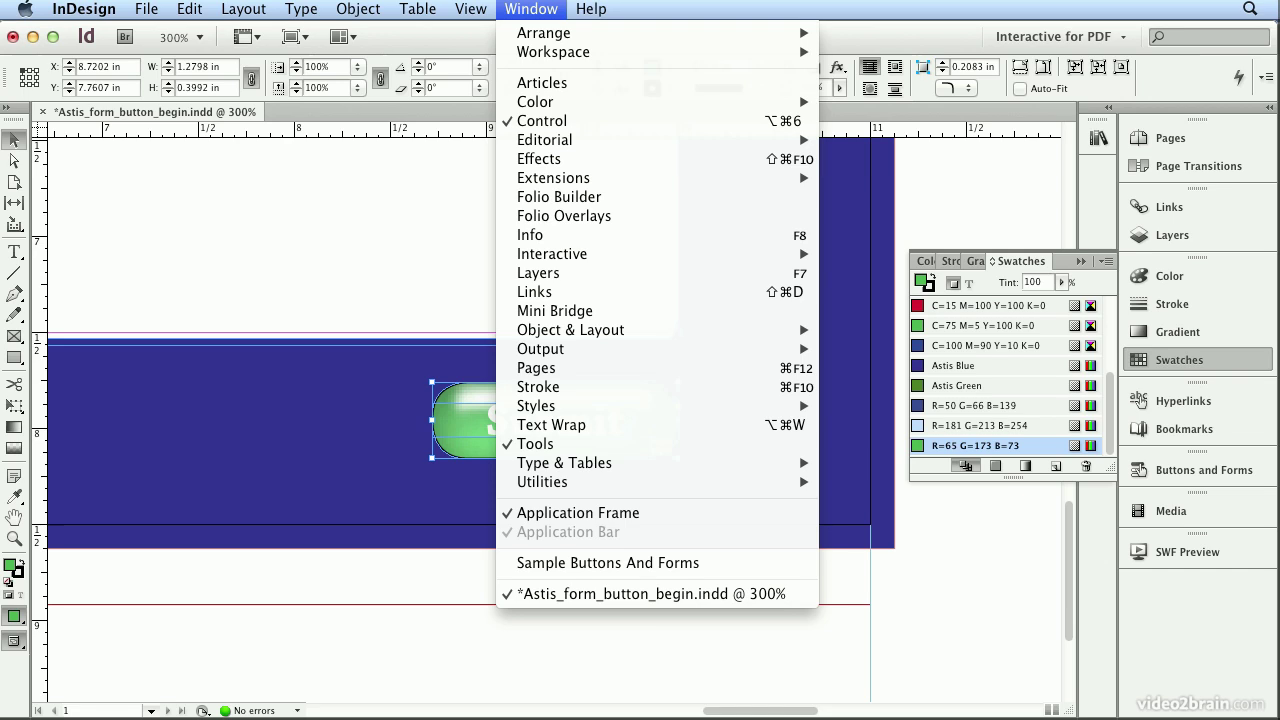
pyautogui.click(545, 159)
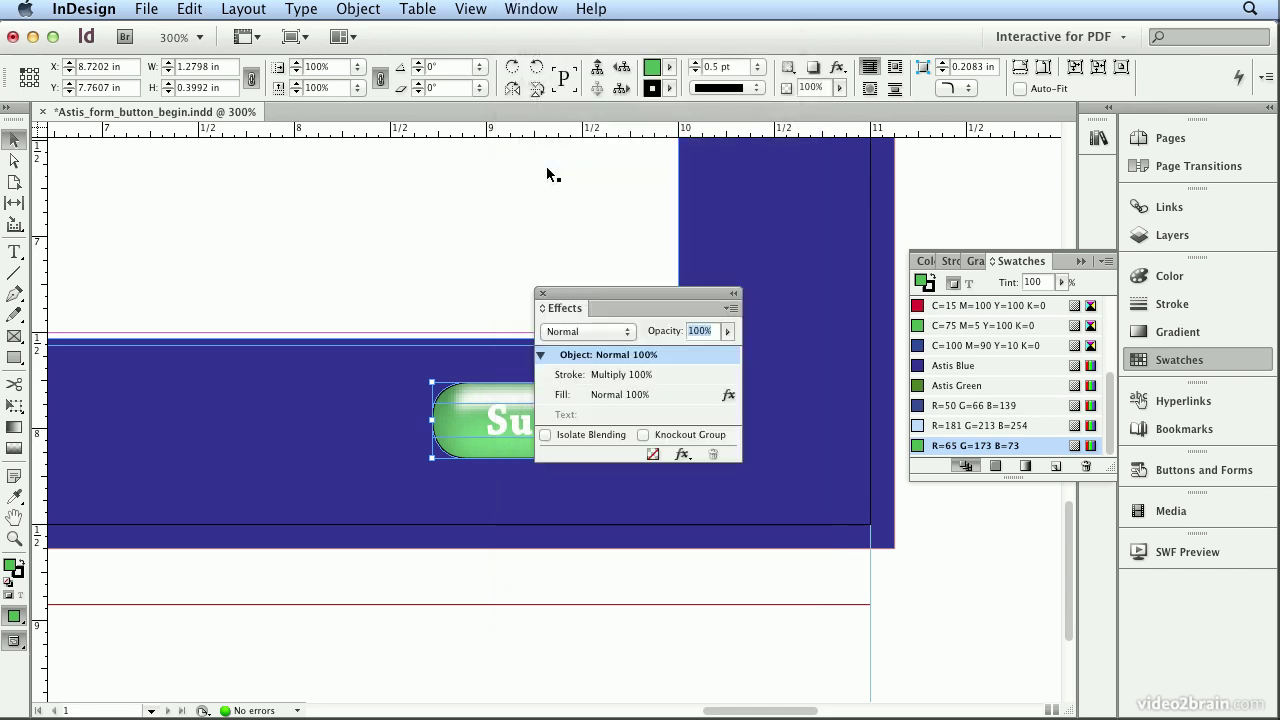
pyautogui.click(683, 456)
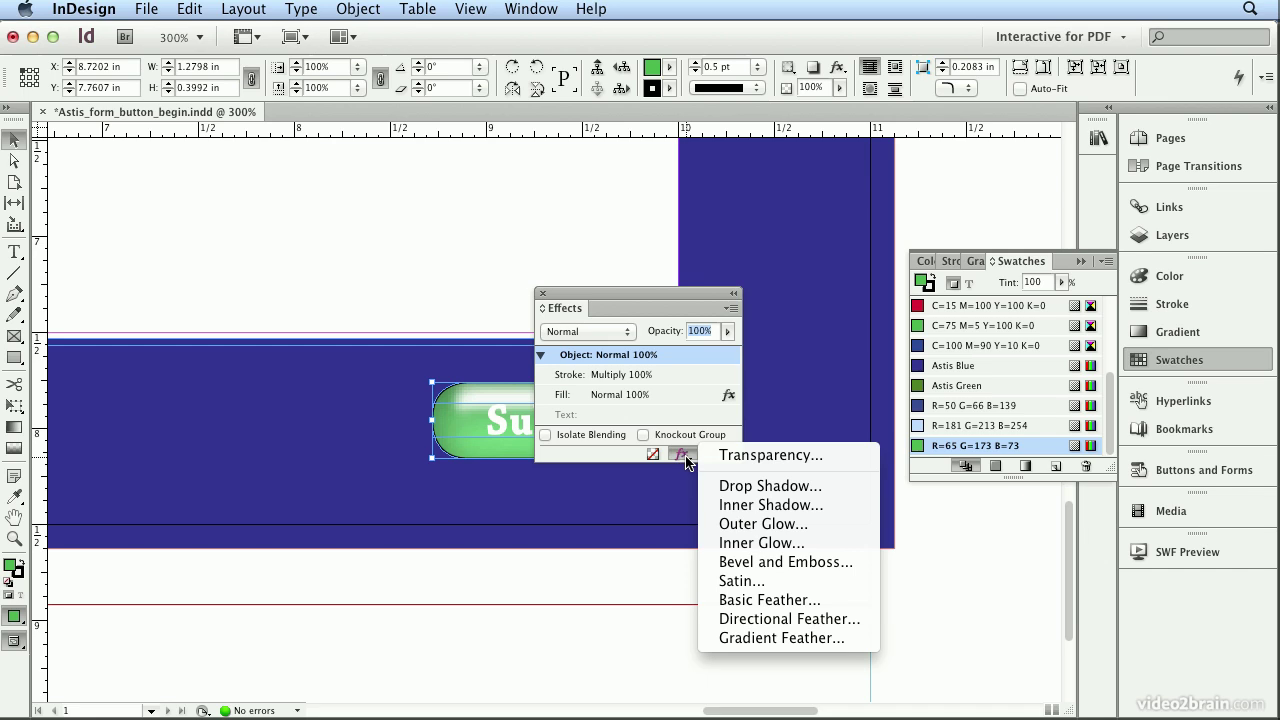
pyautogui.click(744, 487)
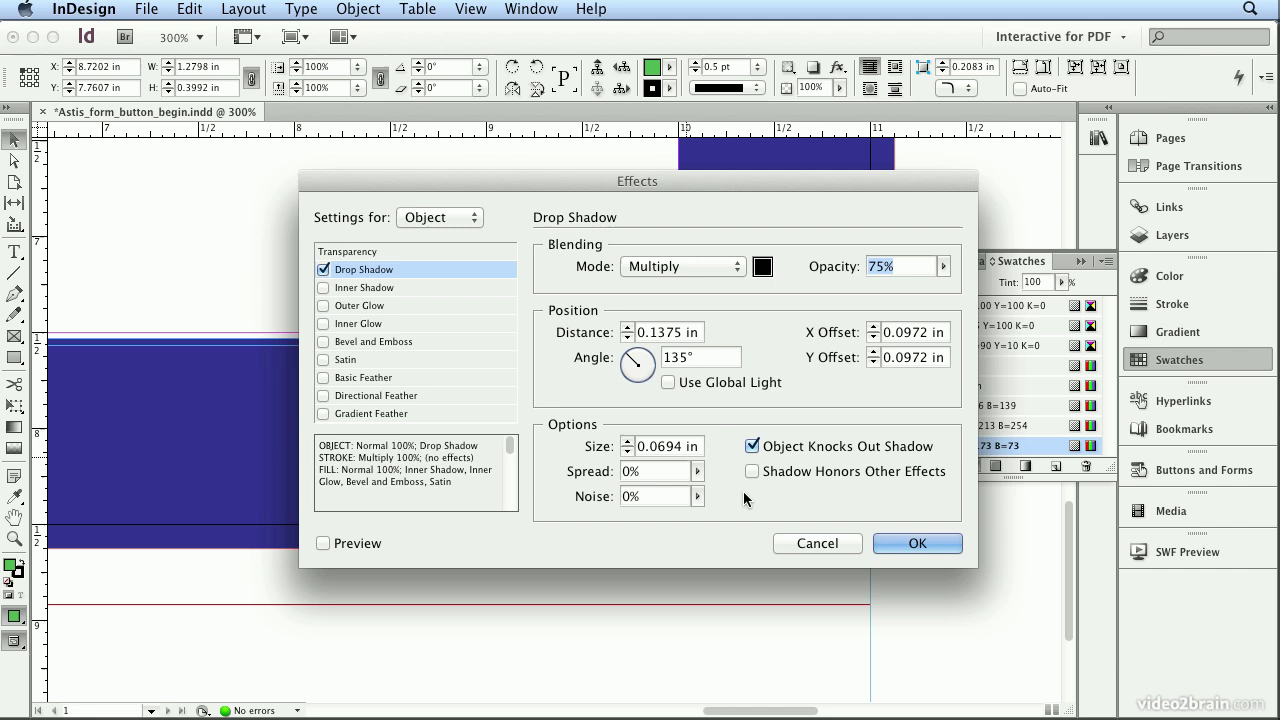
# Step: Set the drop shadow to 30% opacity with X and Y offsets of 0.0625 in
pyautogui.moveTo(538, 173); pyautogui.dragTo(786, 105)
pyautogui.click(585, 468)
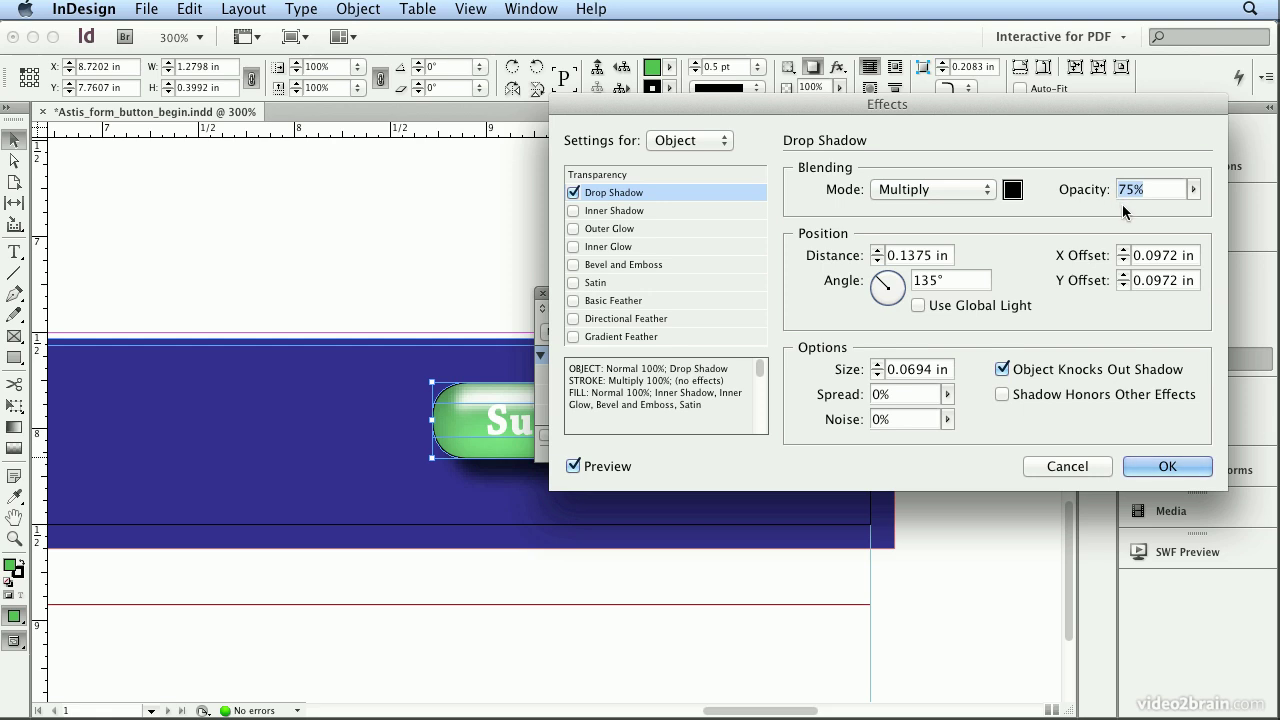
pyautogui.write('30')
pyautogui.press('Tab')
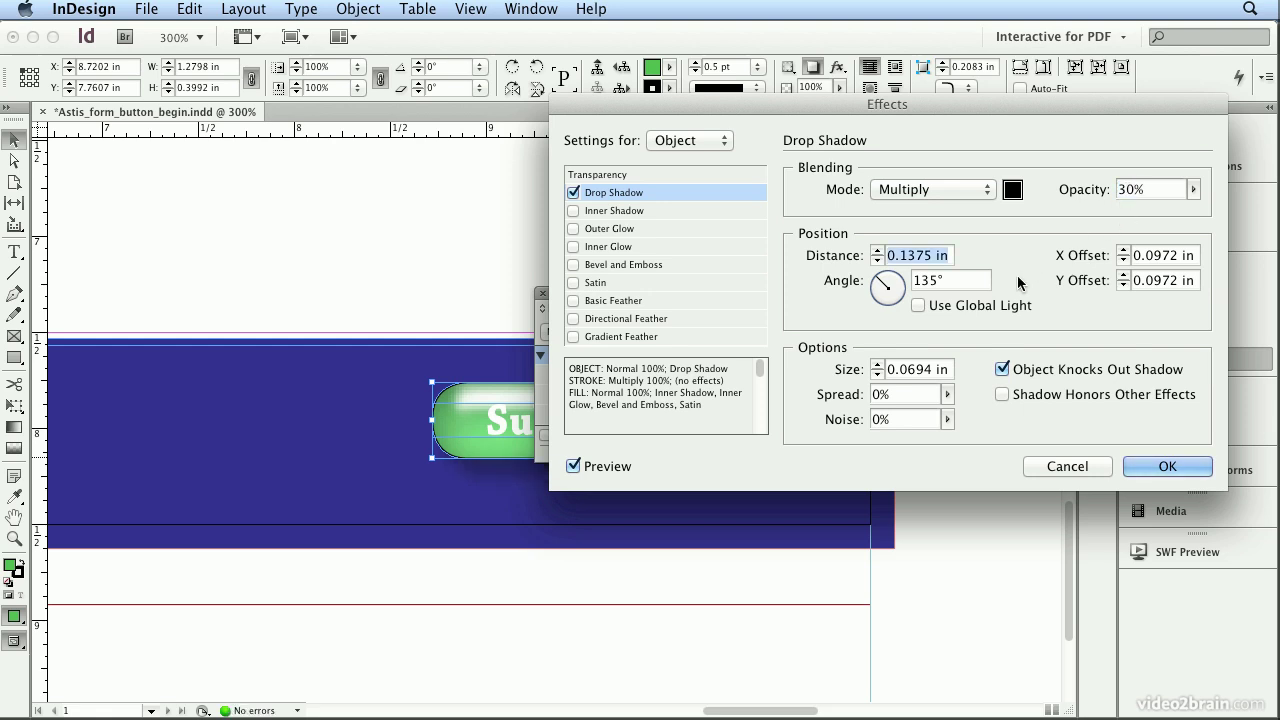
pyautogui.click(1123, 259)
pyautogui.click(1123, 284)
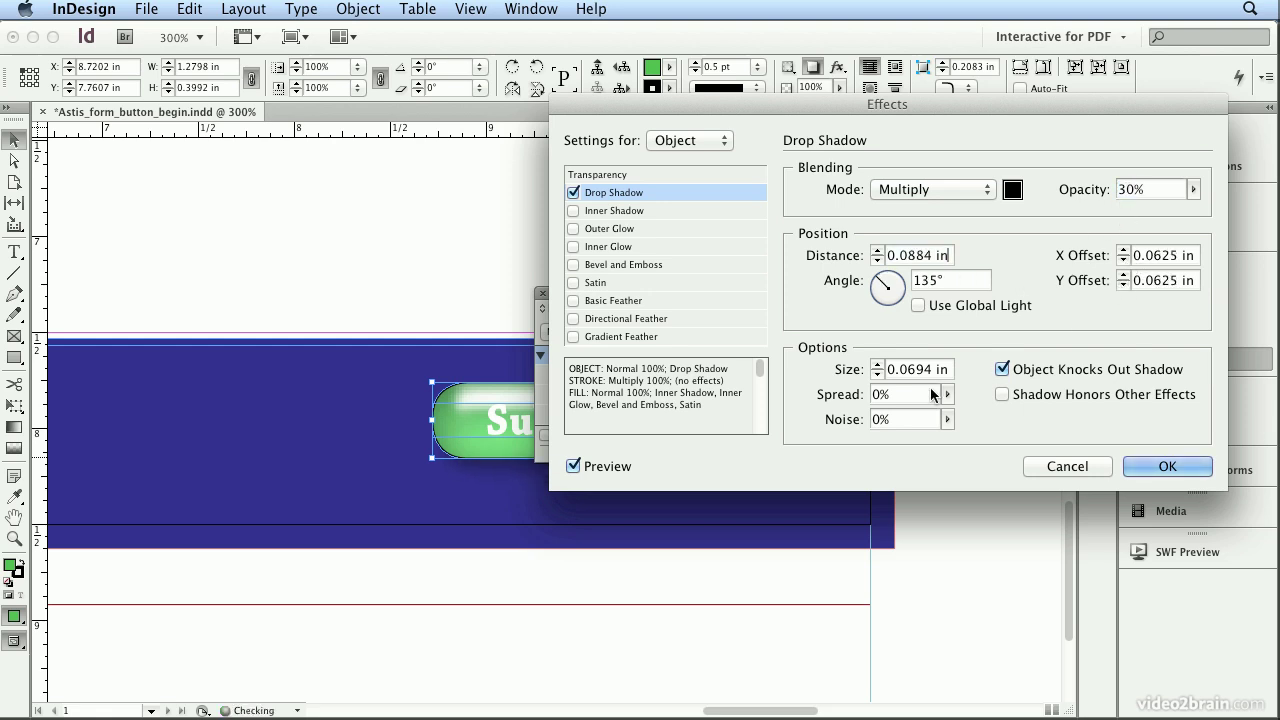
pyautogui.click(1126, 467)
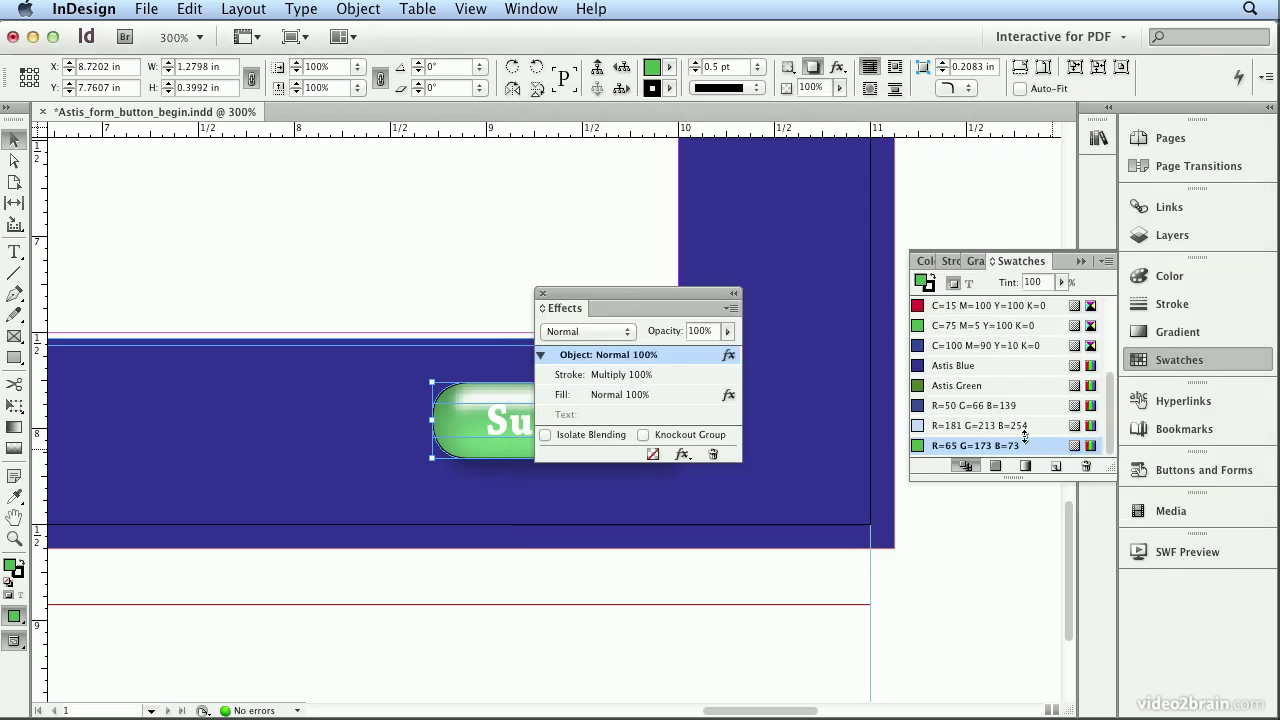
pyautogui.moveTo(633, 290); pyautogui.dragTo(1162, 593)
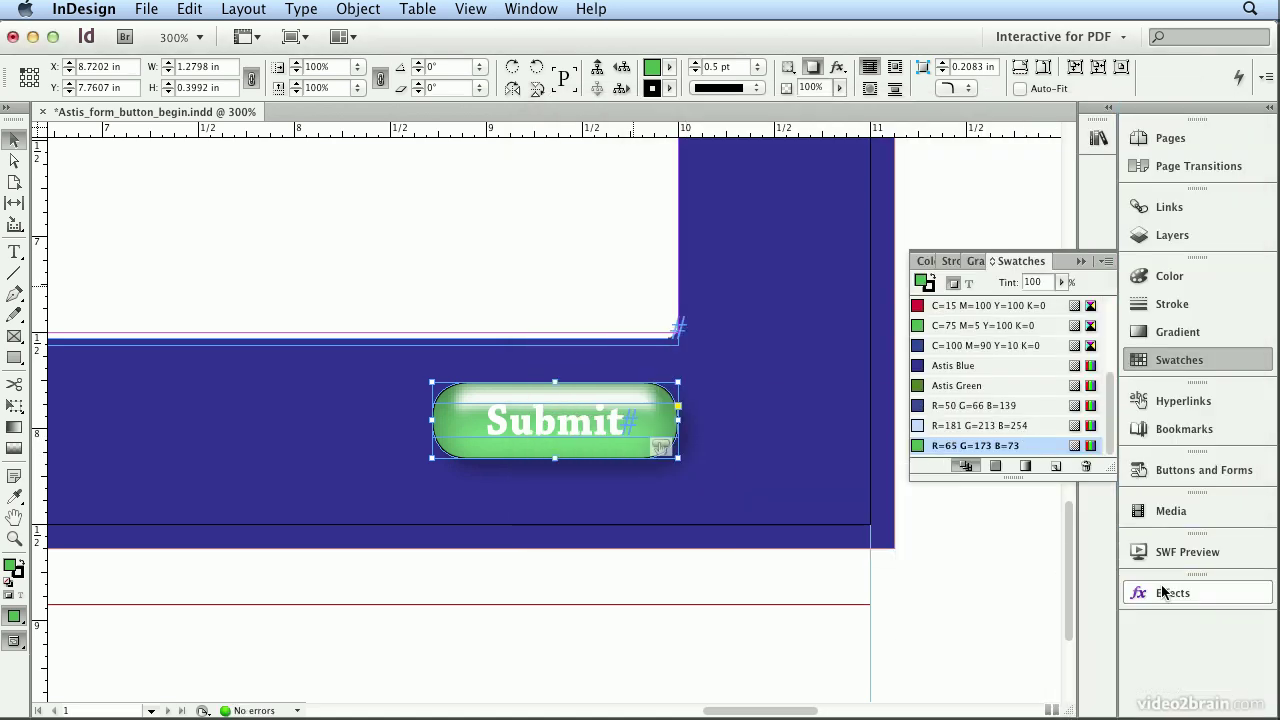
# Step: Review the Submit button's Normal and Rollover states and set its PDF description to 'Email your PDF Form to Astis Mittens'
pyautogui.click(1160, 470)
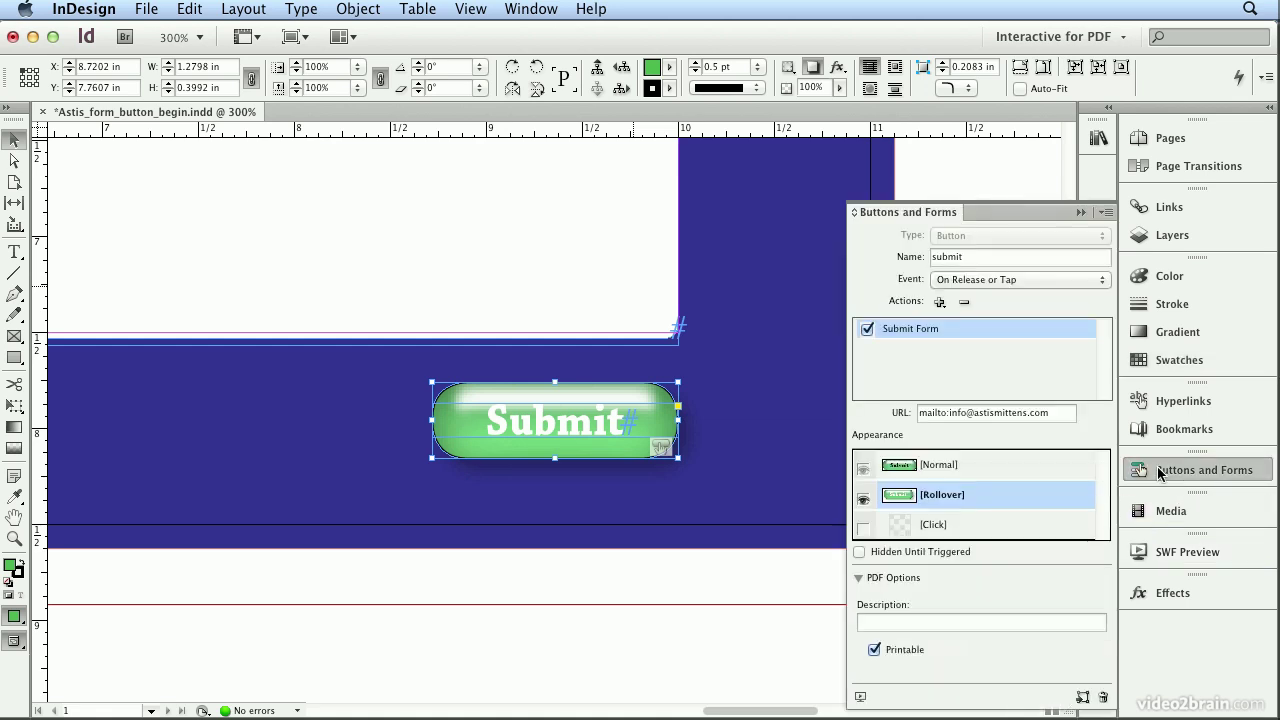
pyautogui.click(985, 466)
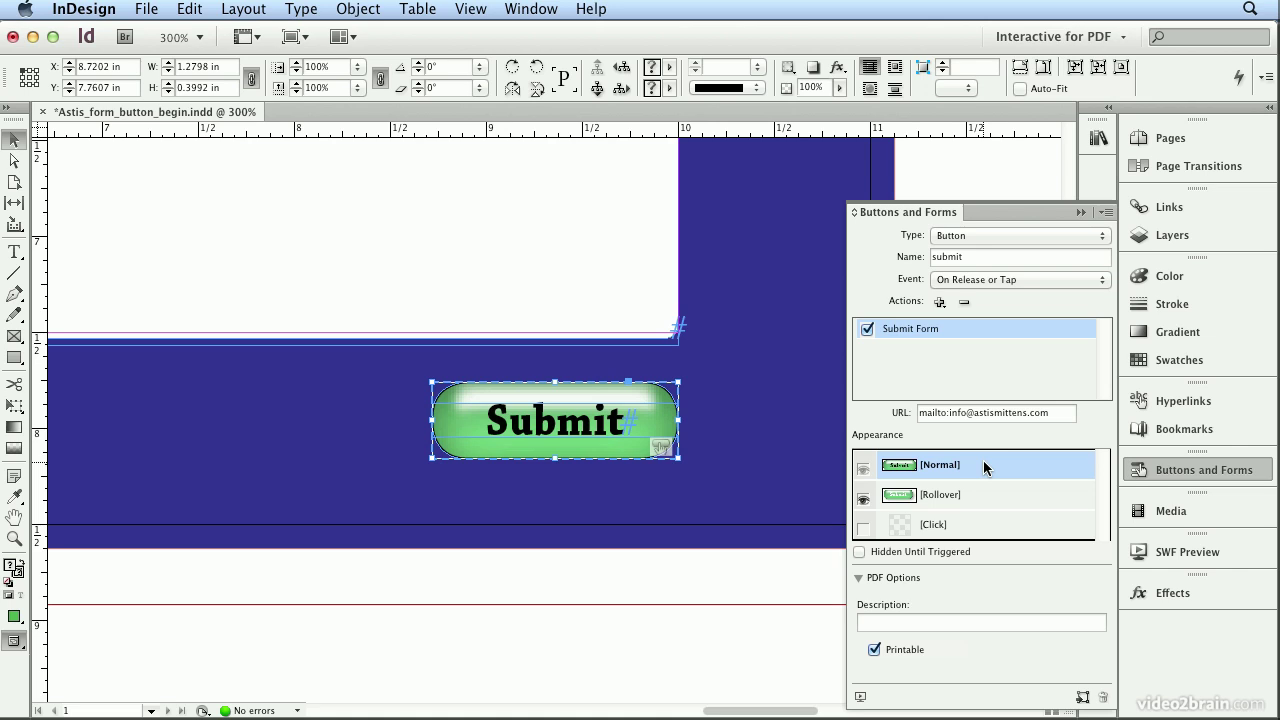
pyautogui.click(963, 496)
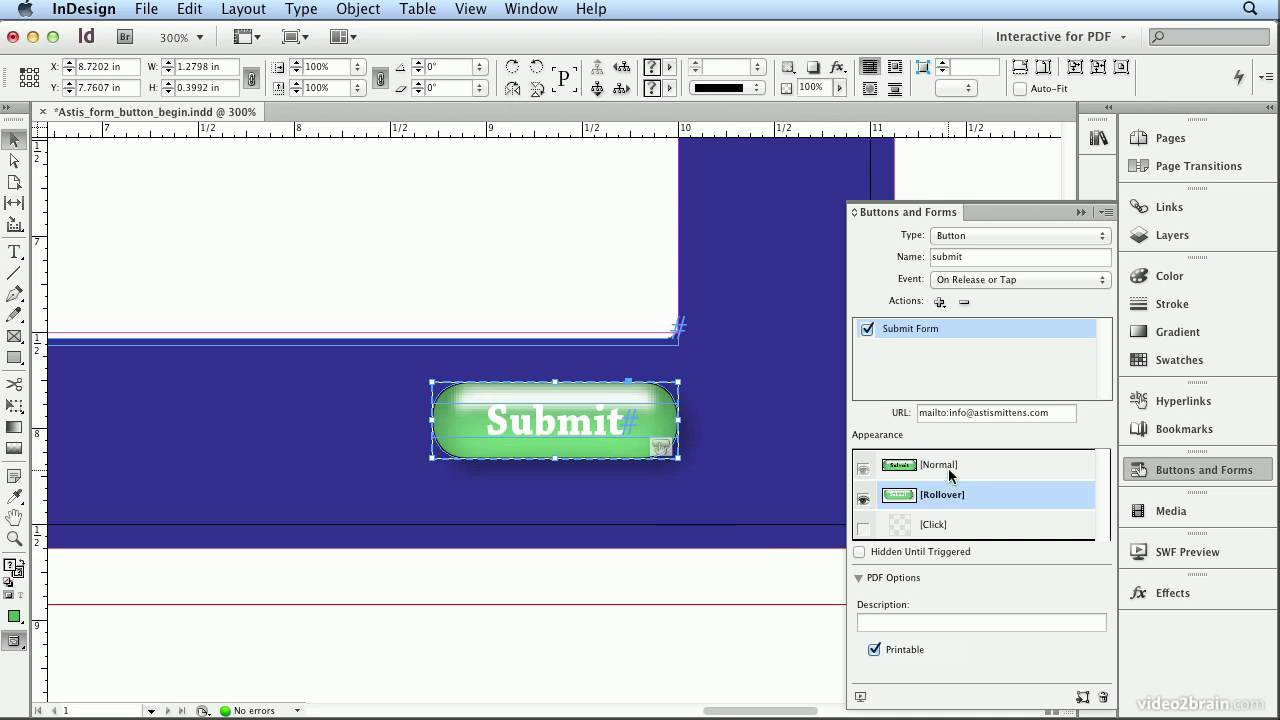
pyautogui.click(950, 470)
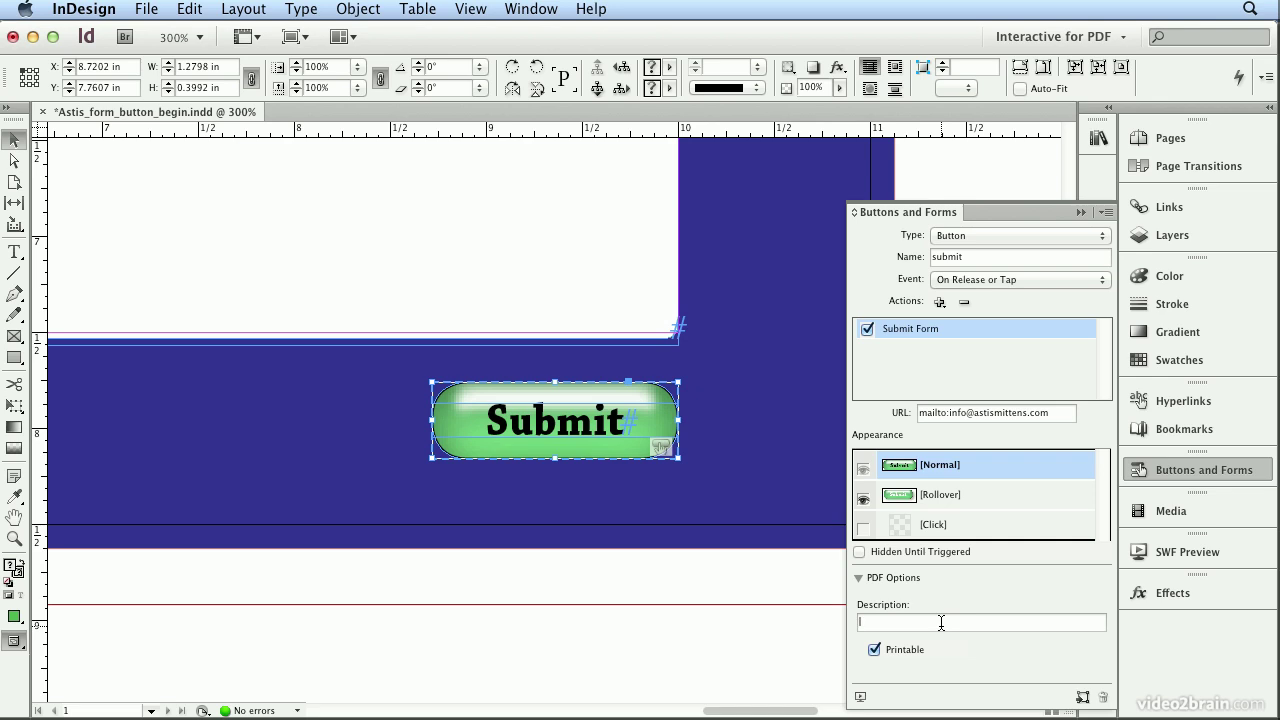
pyautogui.write('Email your PDF Form to Astis Mittens')
pyautogui.press('Return')
pyautogui.press('super+0')
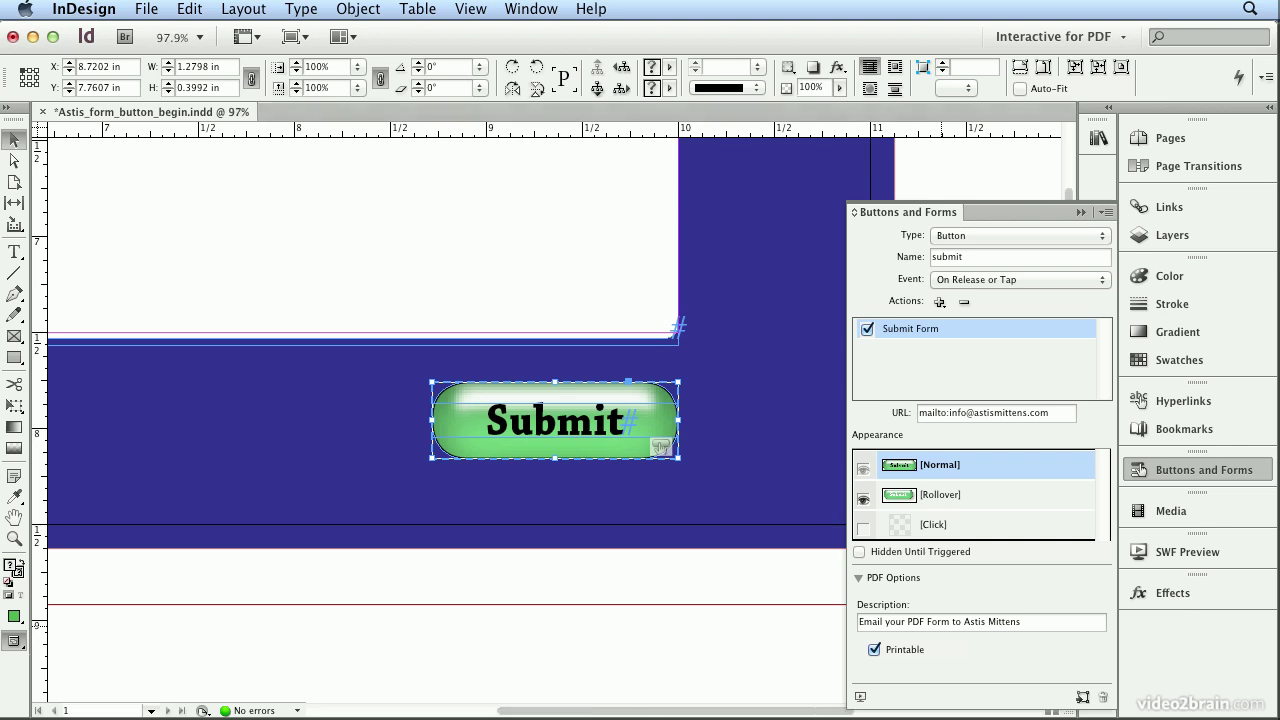
# Step: Select the comments box and change its form field type to Text Field
pyautogui.click(1254, 474)
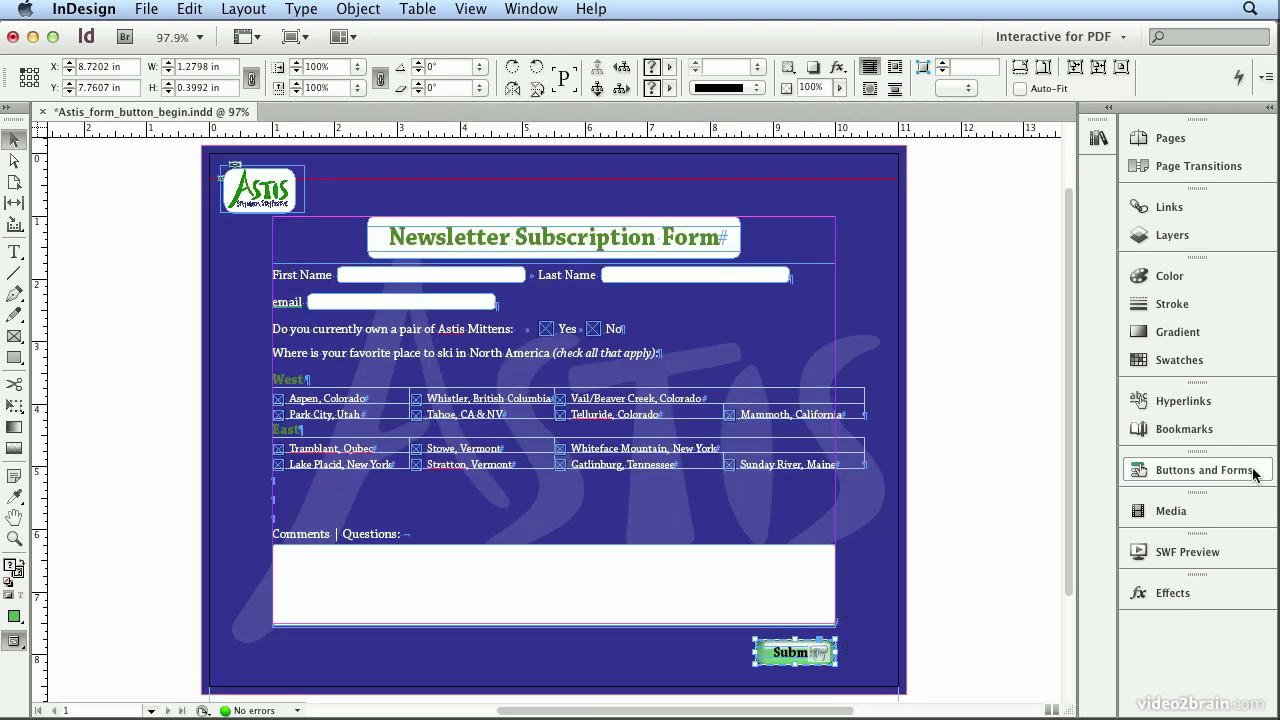
pyautogui.click(741, 563)
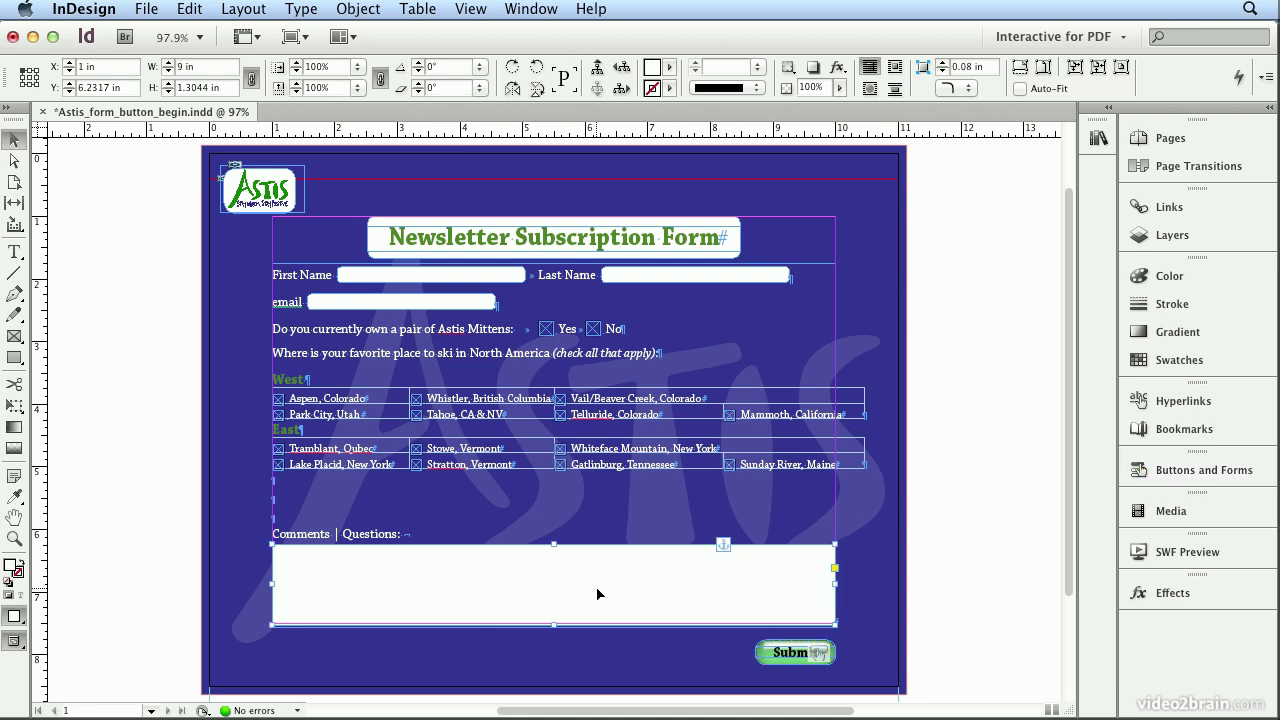
pyautogui.click(1207, 473)
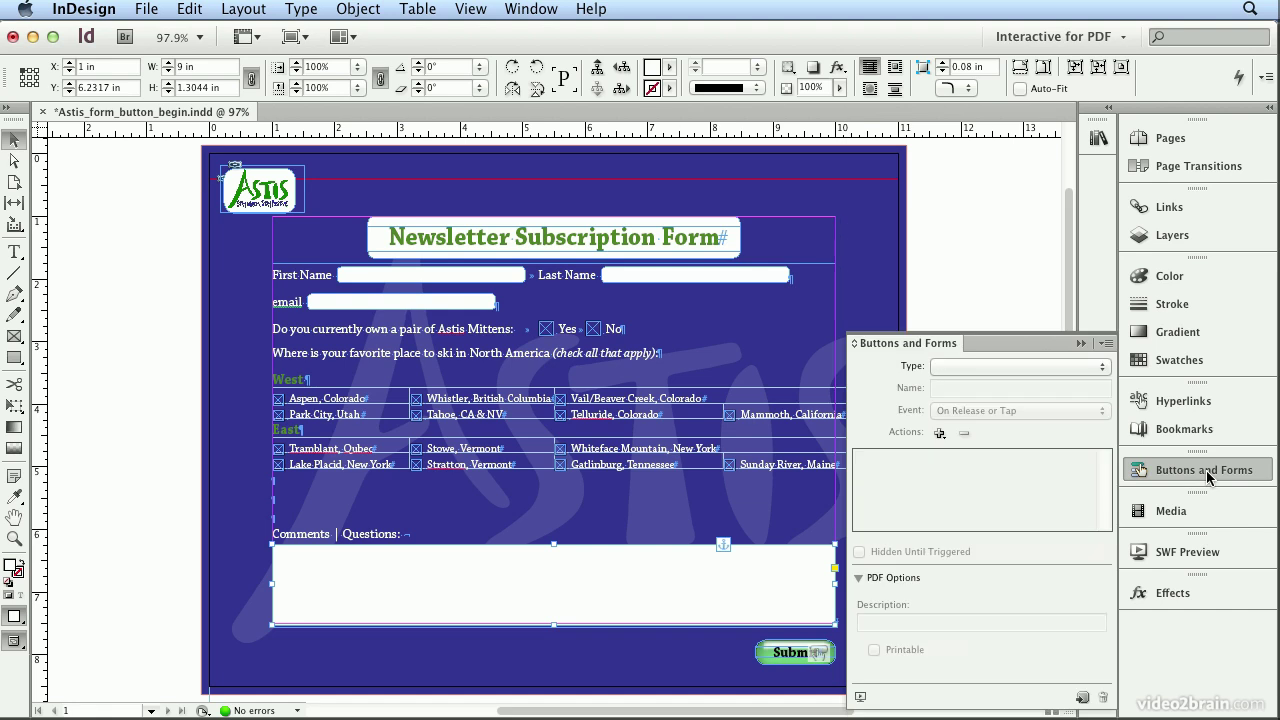
pyautogui.click(1101, 367)
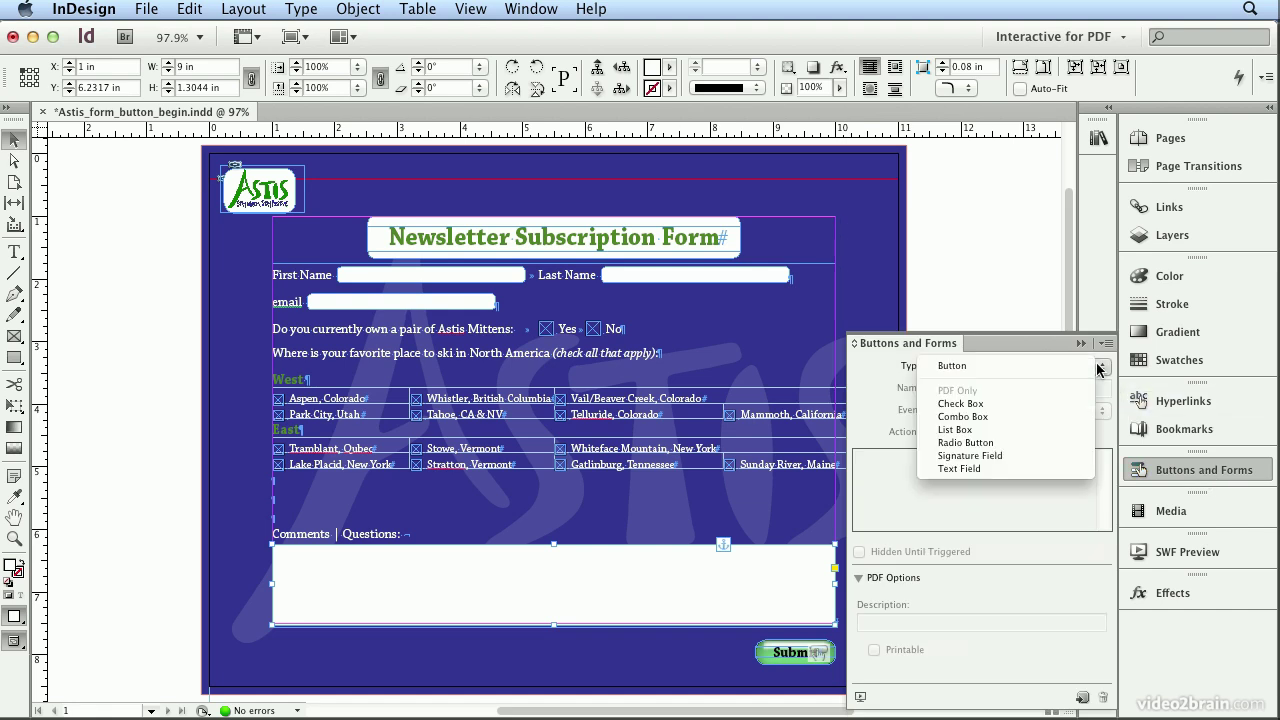
pyautogui.click(1053, 469)
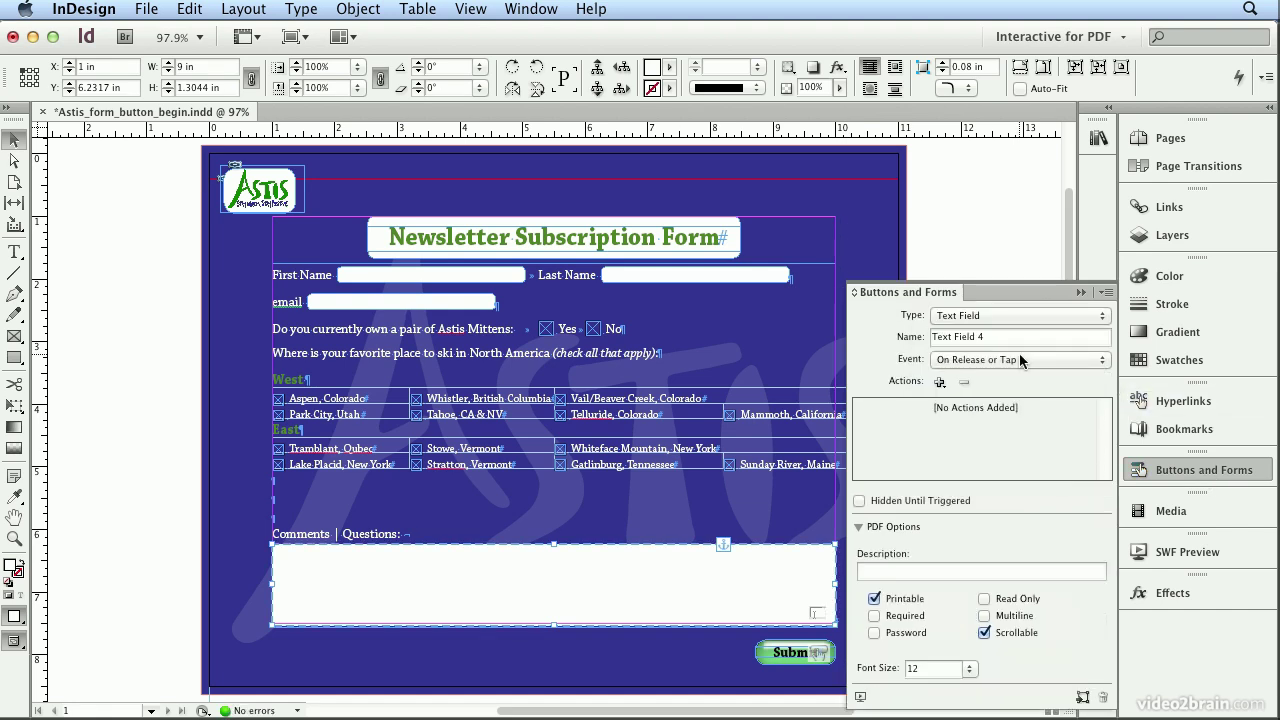
# Step: Name the field 'comments', describe it as 'Comments or Questions', and enable Multiline
pyautogui.moveTo(1008, 337); pyautogui.dragTo(822, 334)
pyautogui.write('comments')
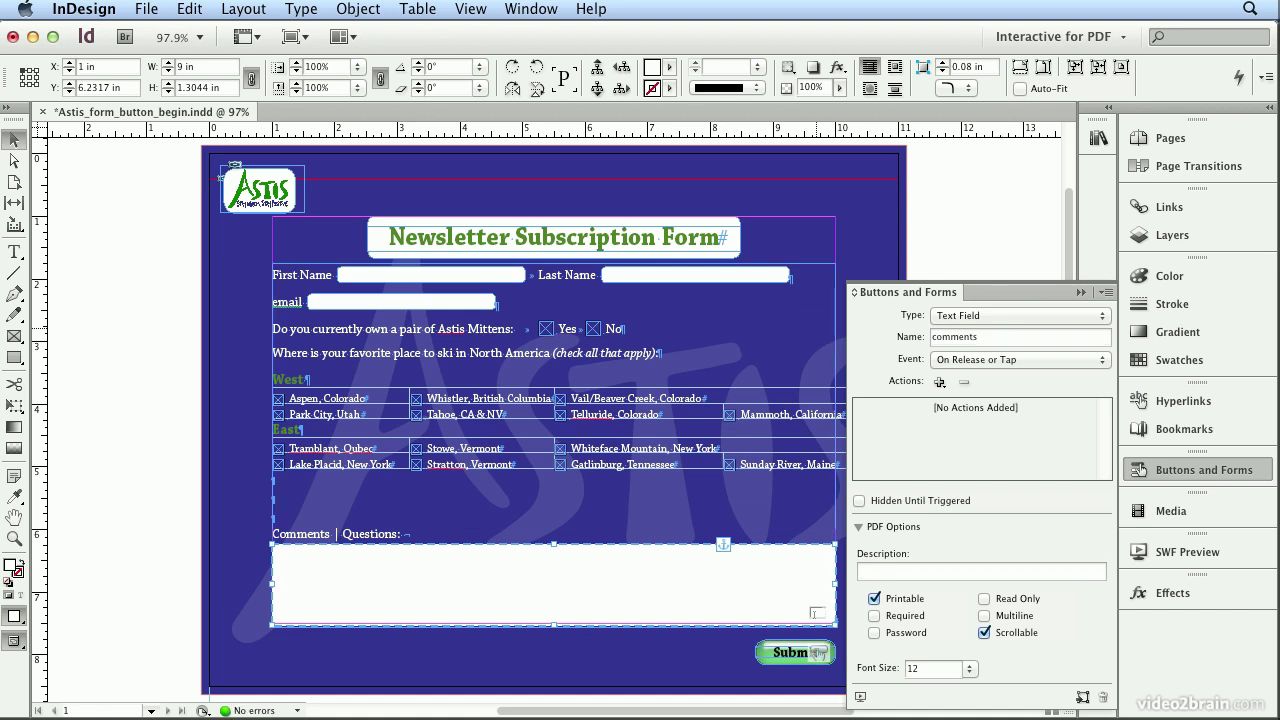
pyautogui.click(923, 566)
pyautogui.write('C')
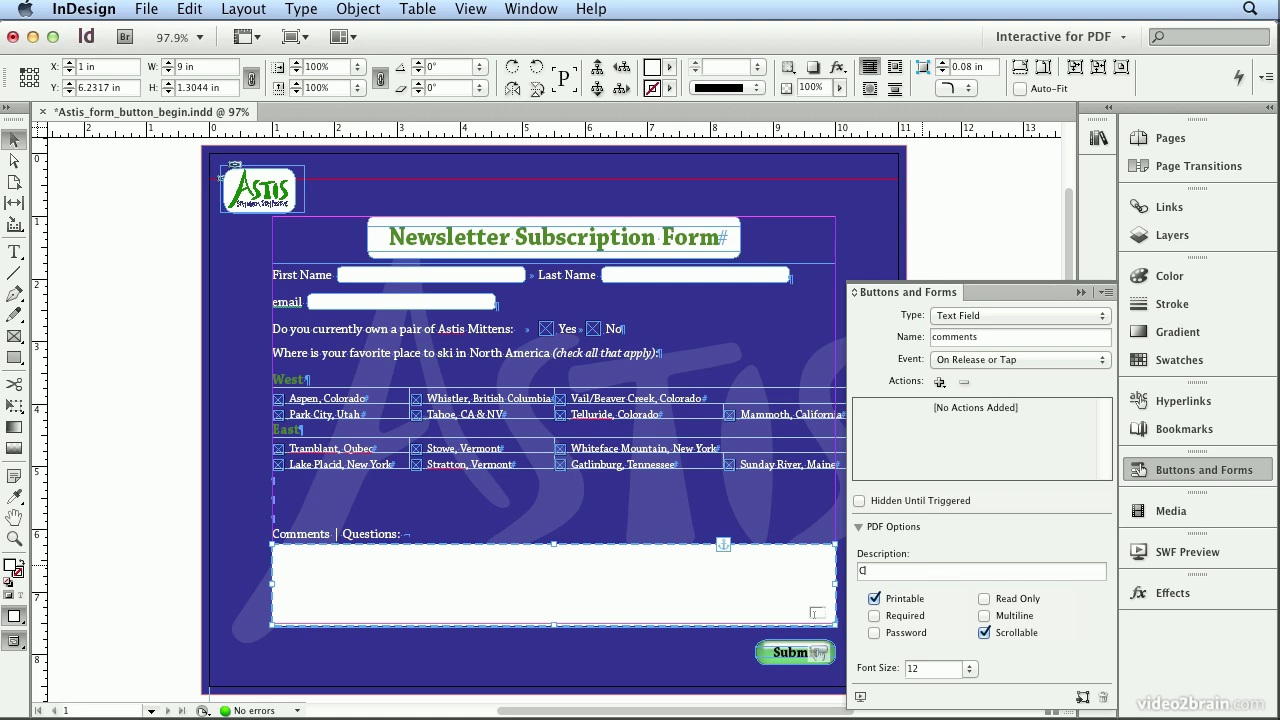
pyautogui.write('omments or Questions')
pyautogui.click(985, 616)
# Step: Export the form as Adobe PDF (Interactive), replacing Astis_form_radio_submit_kfm.pdf, and confirm the export settings
pyautogui.click(1197, 470)
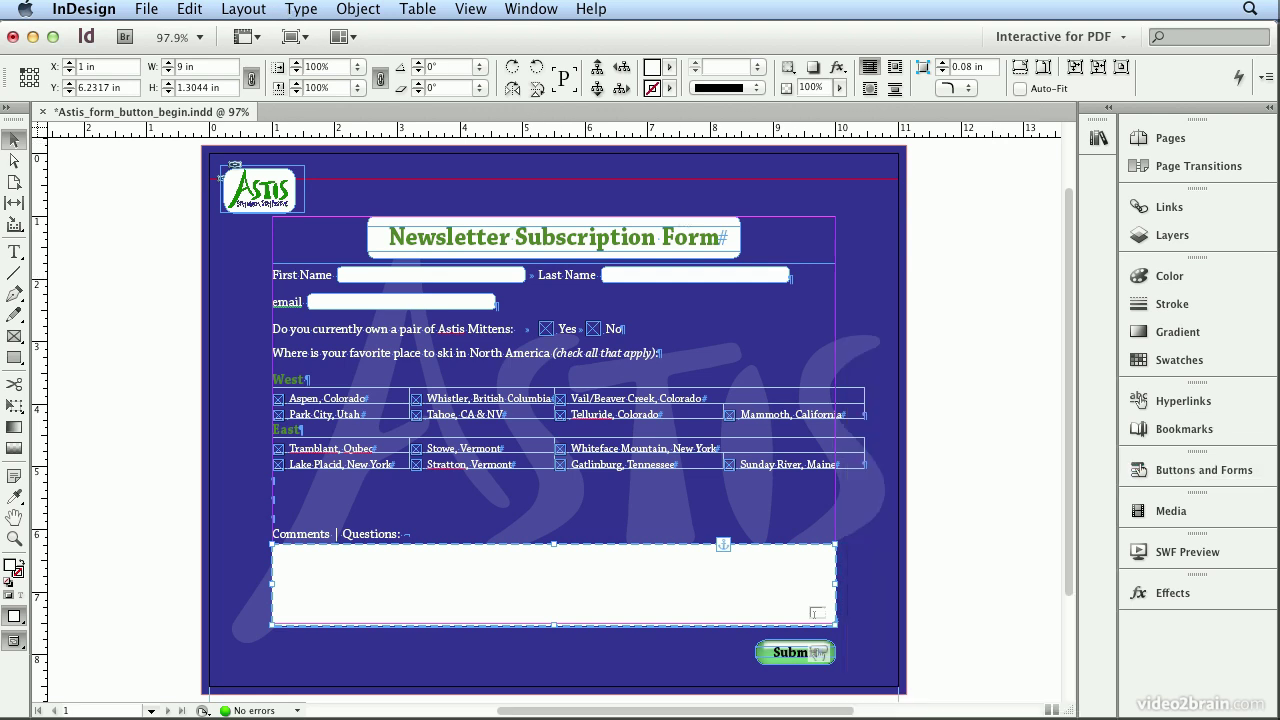
pyautogui.click(146, 9)
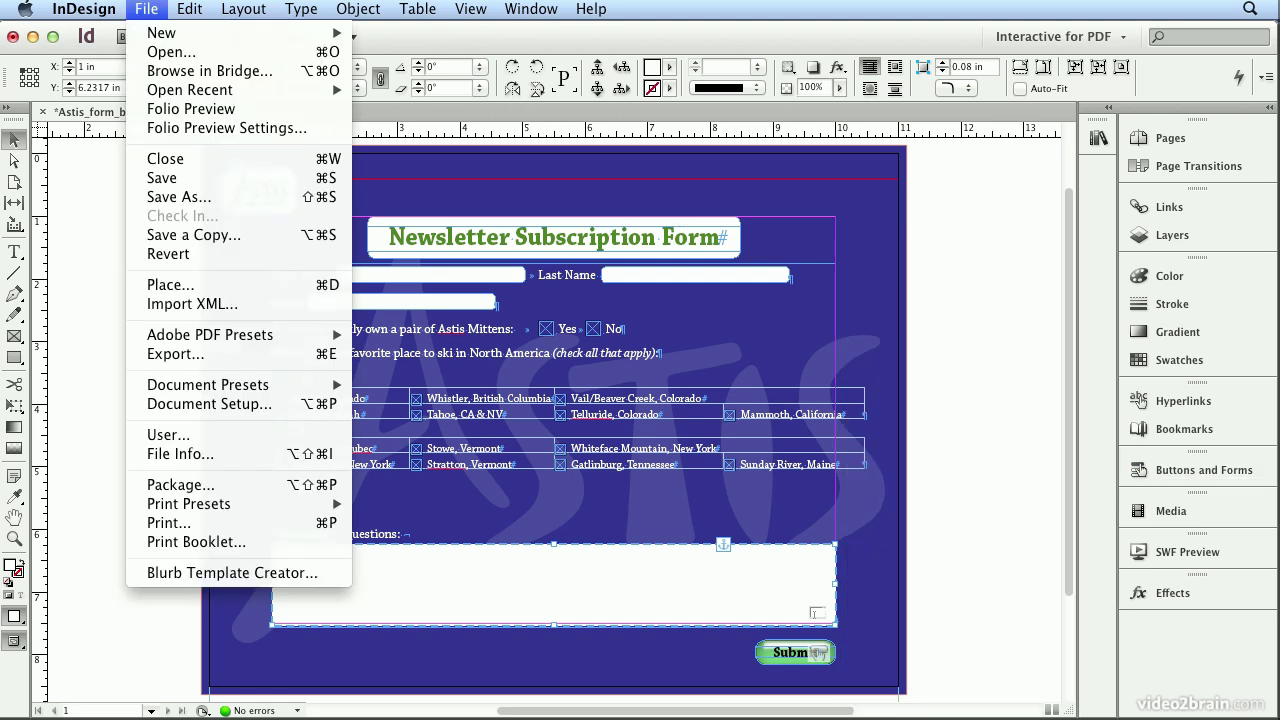
pyautogui.click(230, 356)
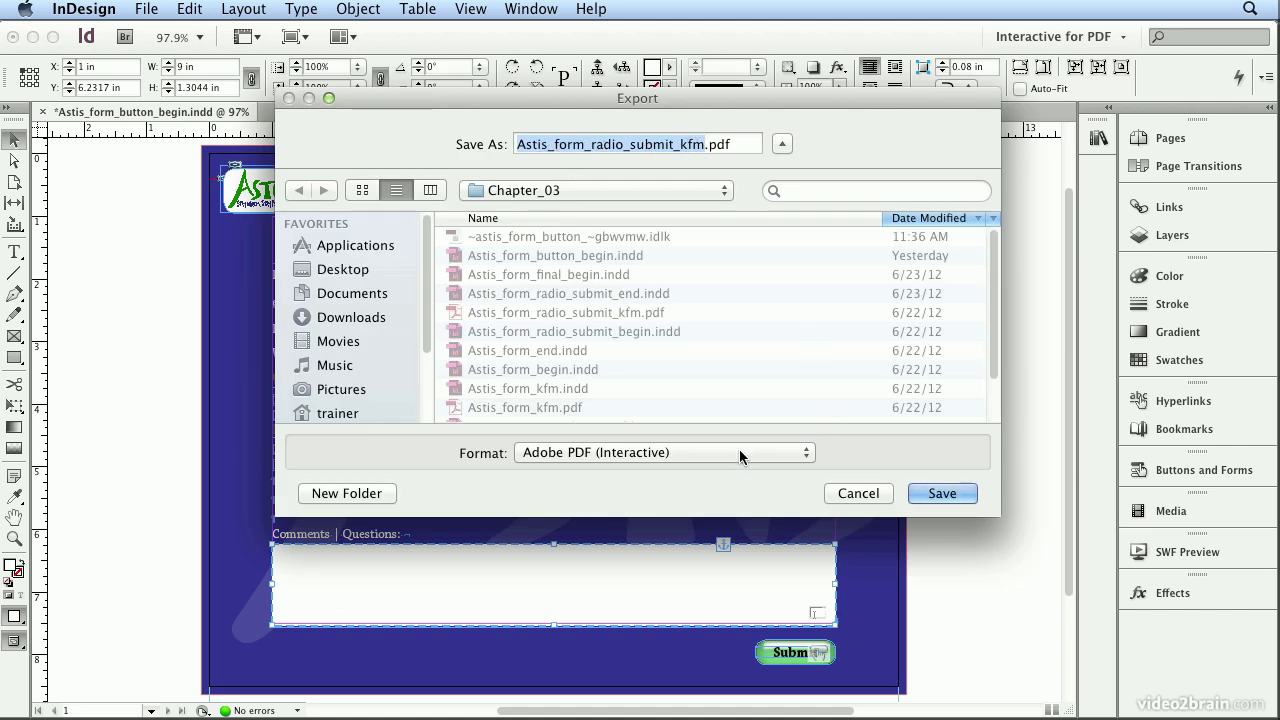
pyautogui.click(928, 493)
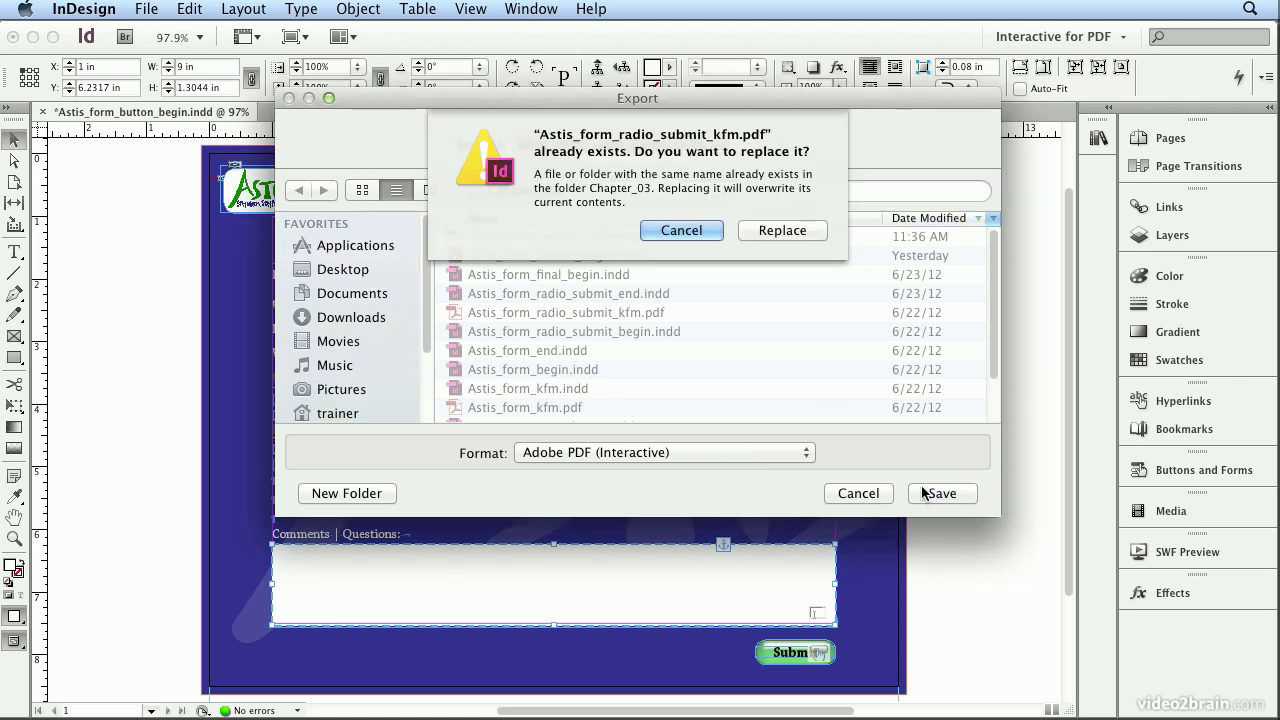
pyautogui.click(796, 234)
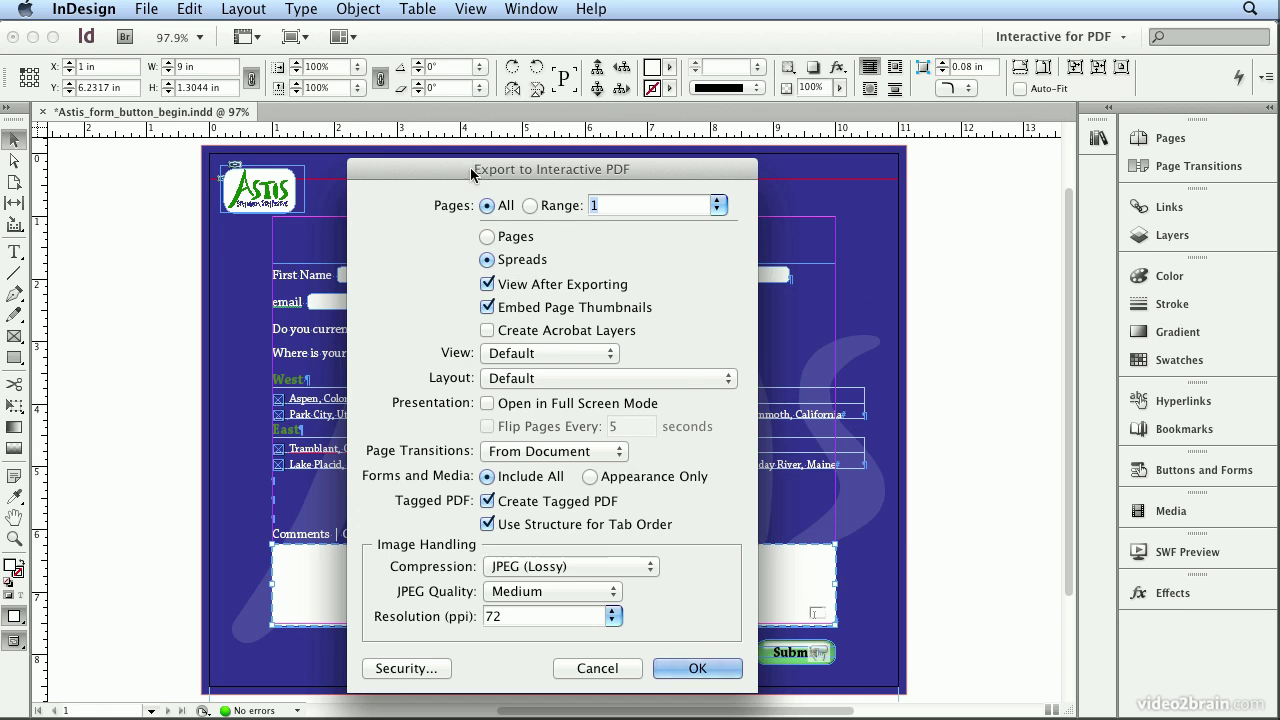
pyautogui.moveTo(474, 173); pyautogui.dragTo(800, 105)
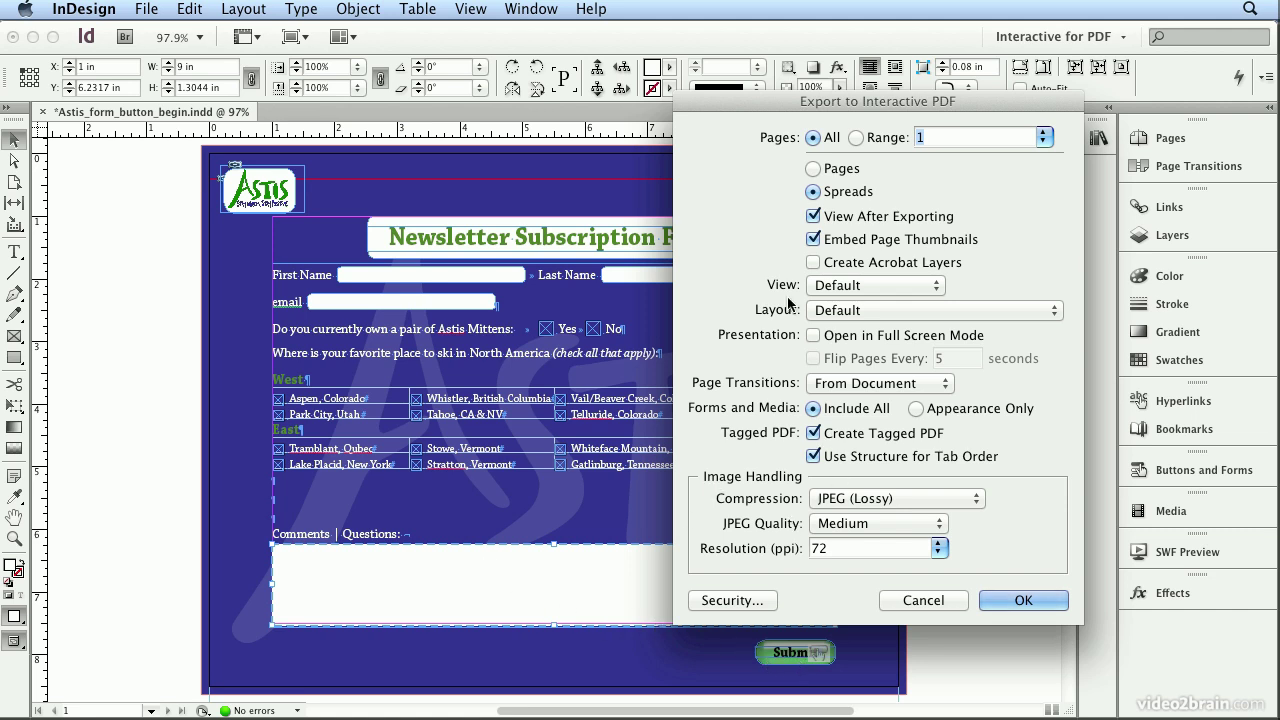
pyautogui.moveTo(750, 102); pyautogui.dragTo(402, 145)
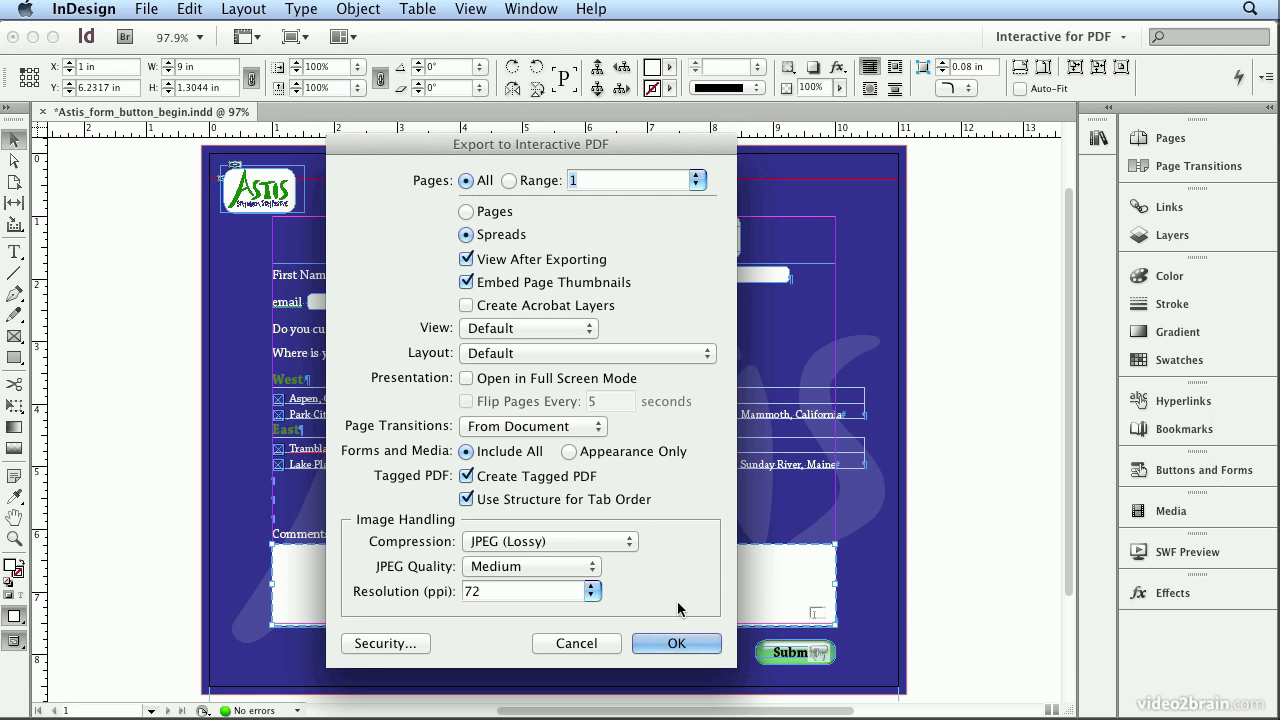
pyautogui.click(679, 647)
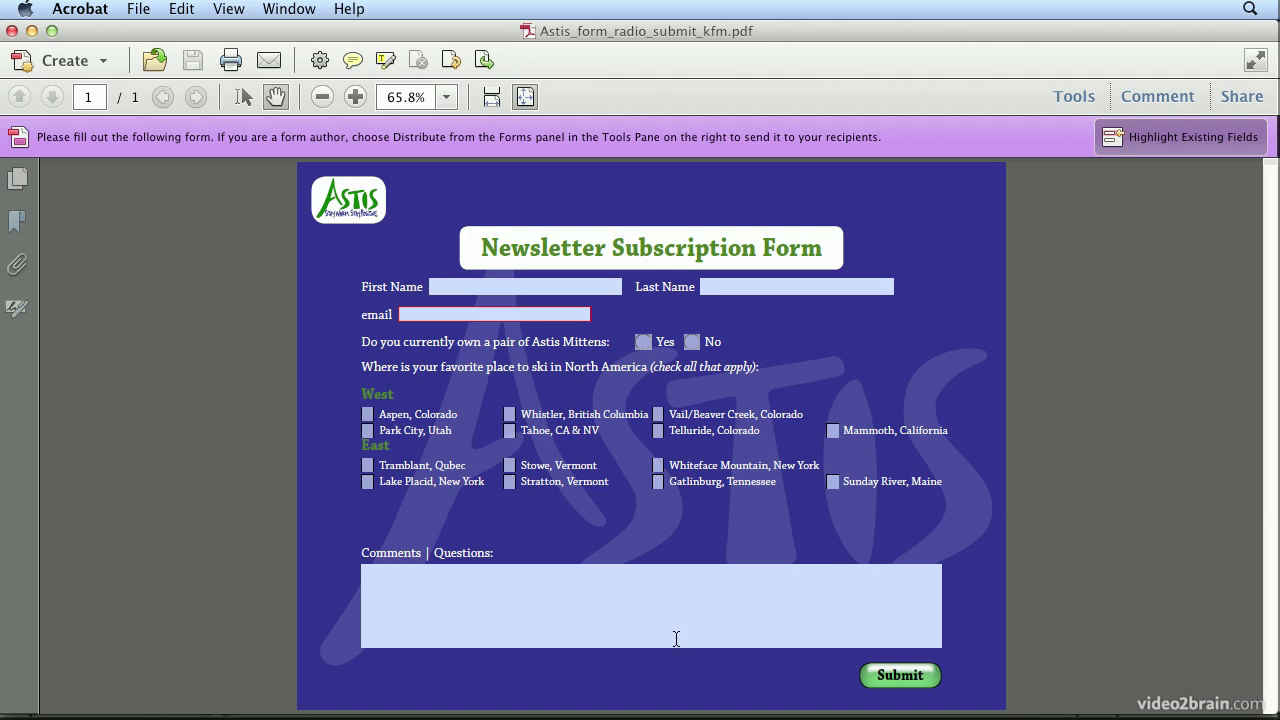
# Step: Fill in the test form's first name, last name and e-mail address fields
pyautogui.click(517, 288)
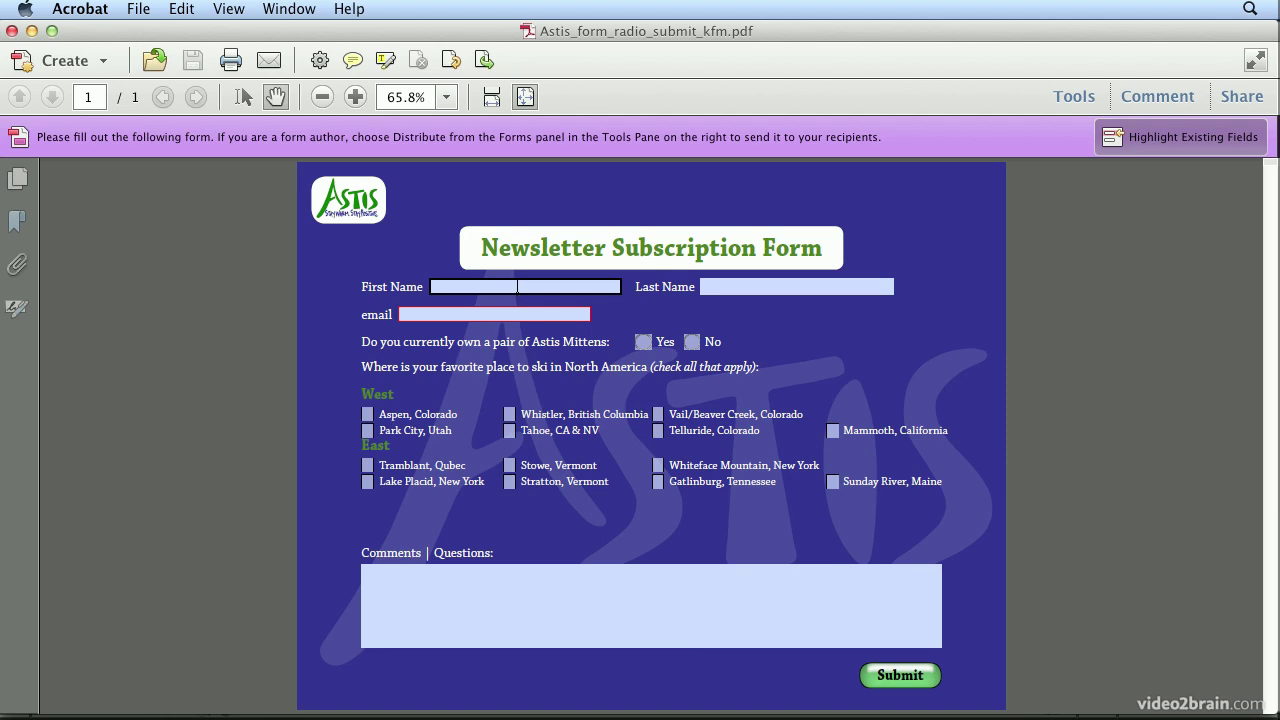
pyautogui.click(517, 287)
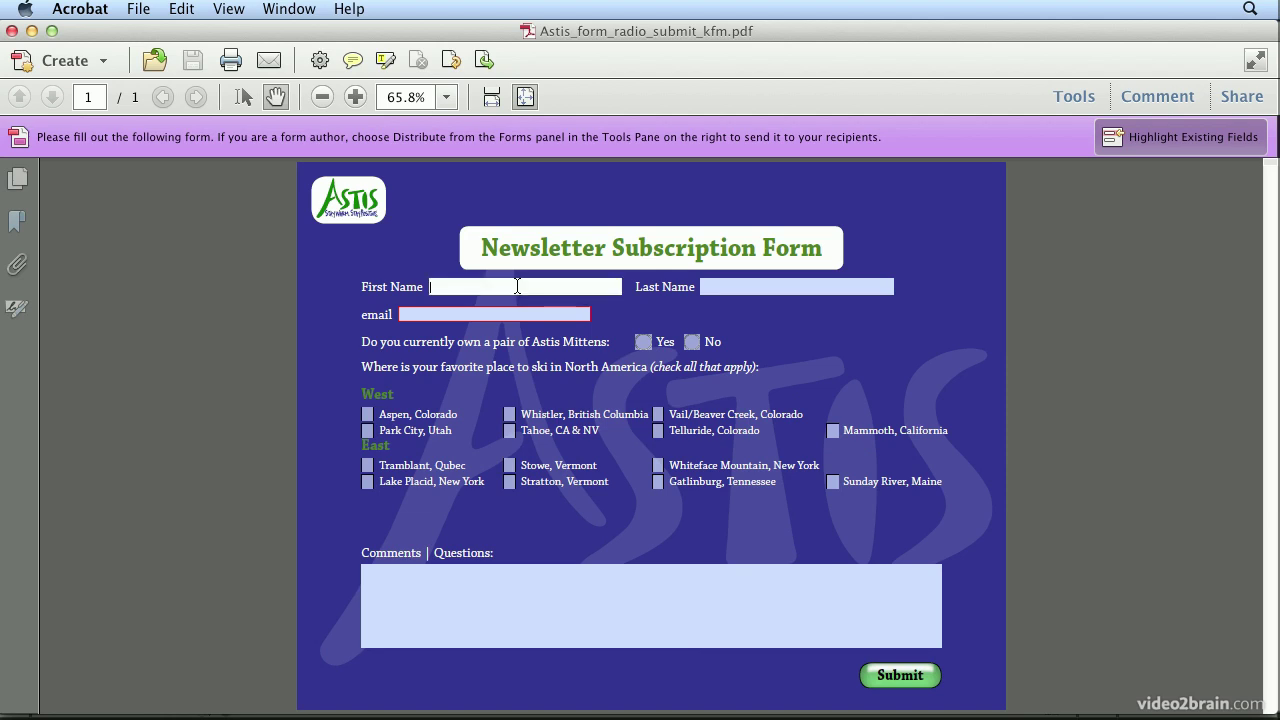
pyautogui.press('Tab')
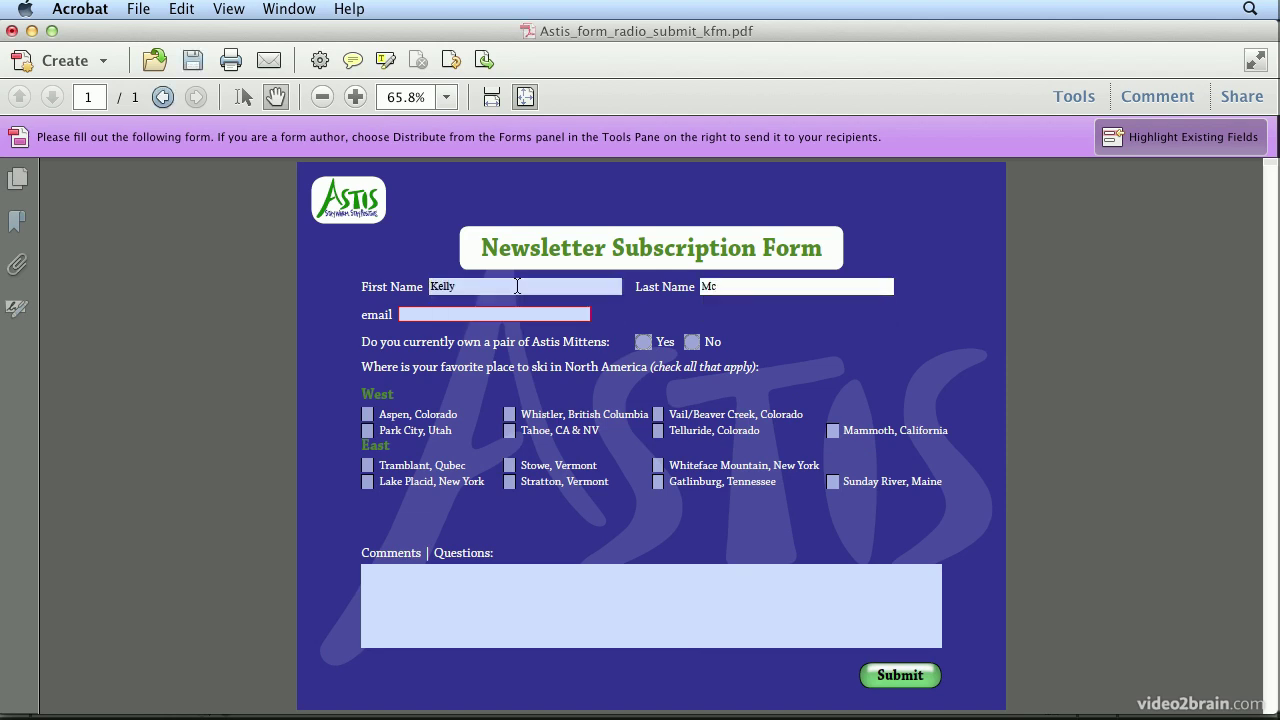
pyautogui.press('Tab')
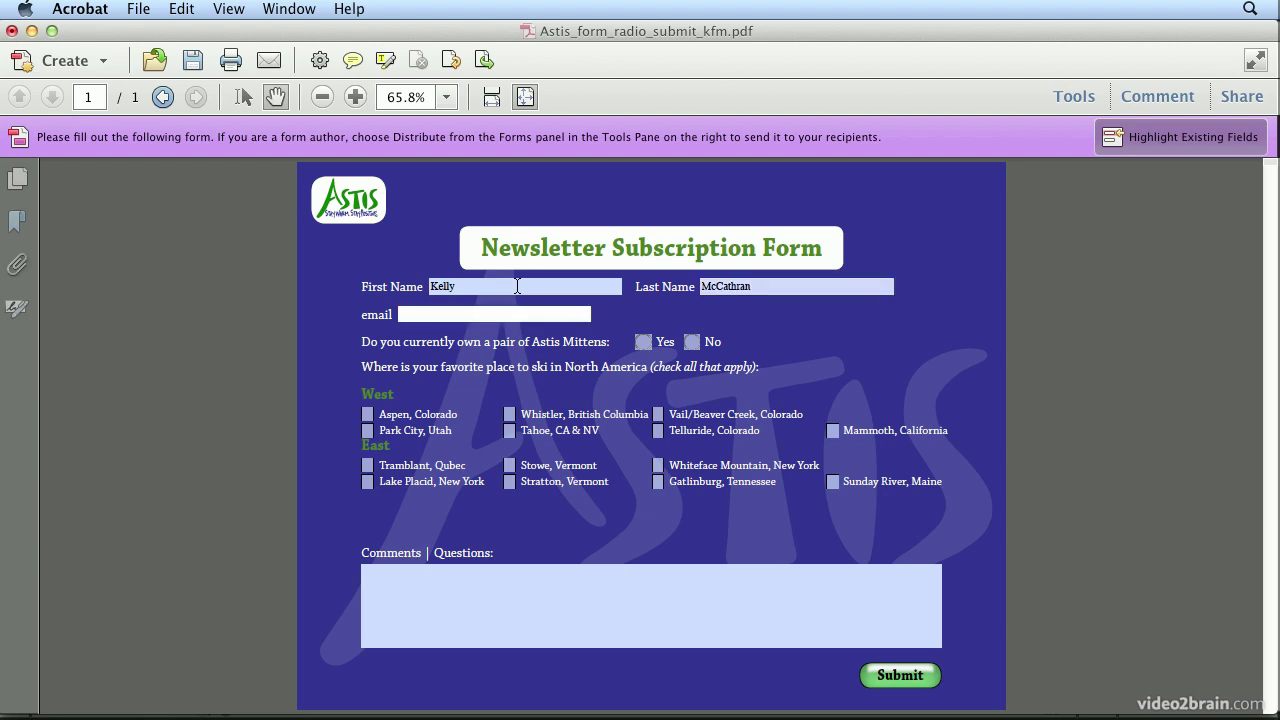
pyautogui.write('k')
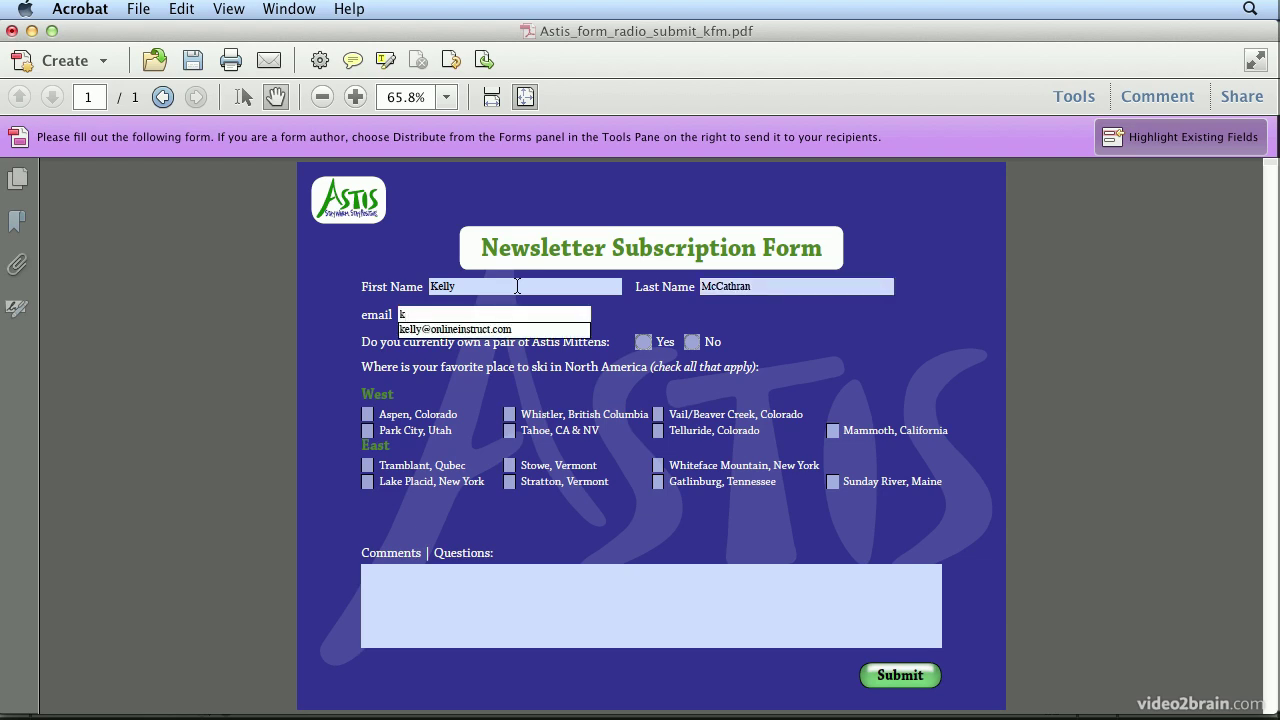
pyautogui.click(482, 330)
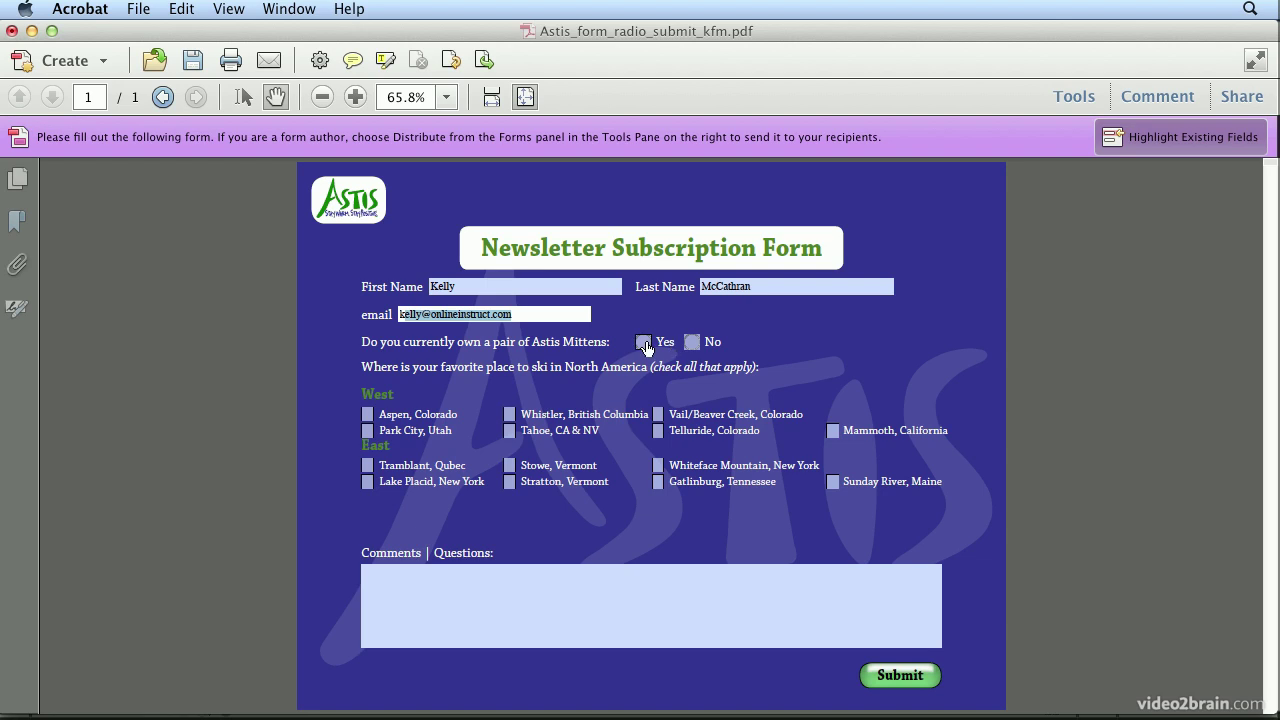
# Step: Tick Yes, Aspen and Whistler, add a comment, and submit through the desktop email application
pyautogui.click(643, 342)
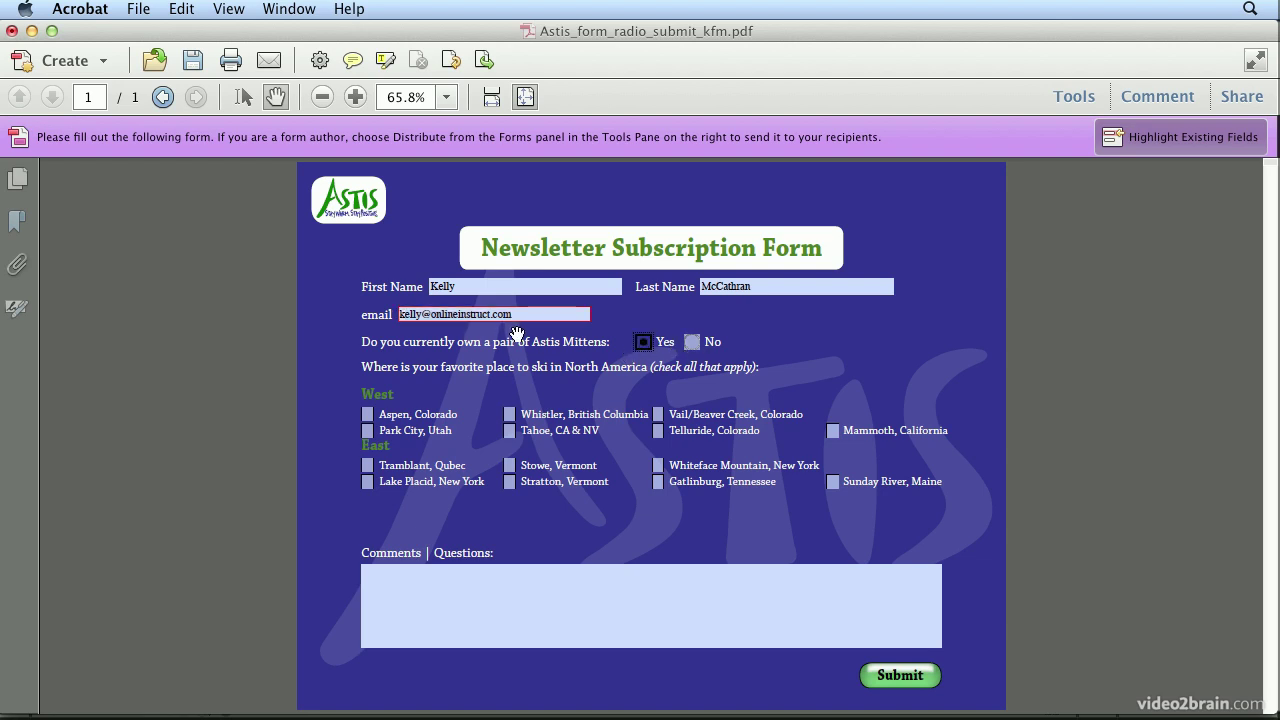
pyautogui.click(370, 414)
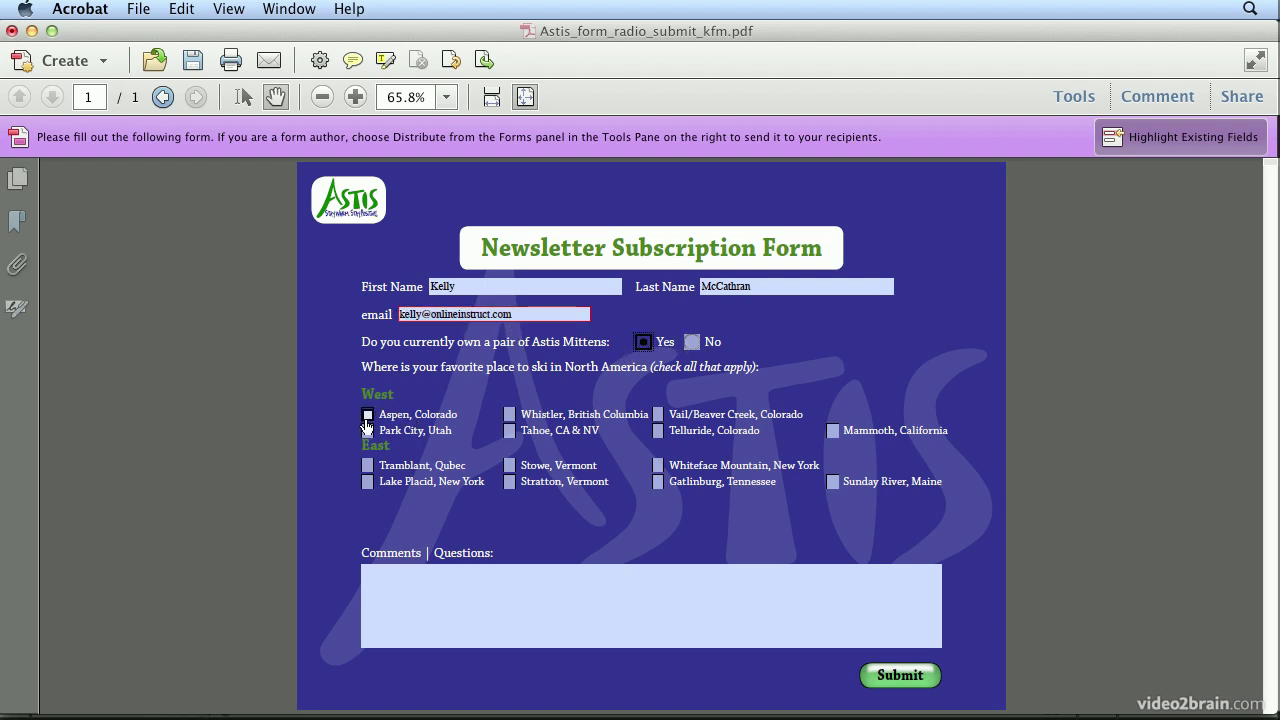
pyautogui.click(509, 414)
pyautogui.click(506, 624)
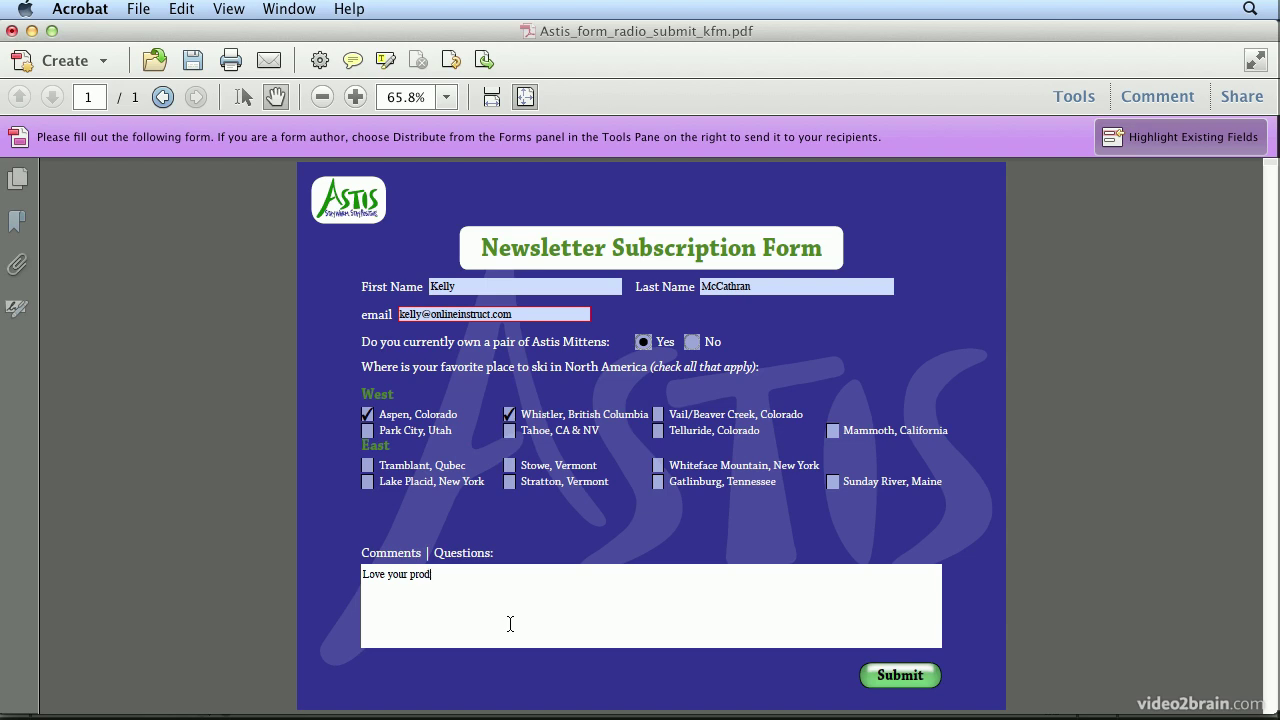
pyautogui.click(884, 679)
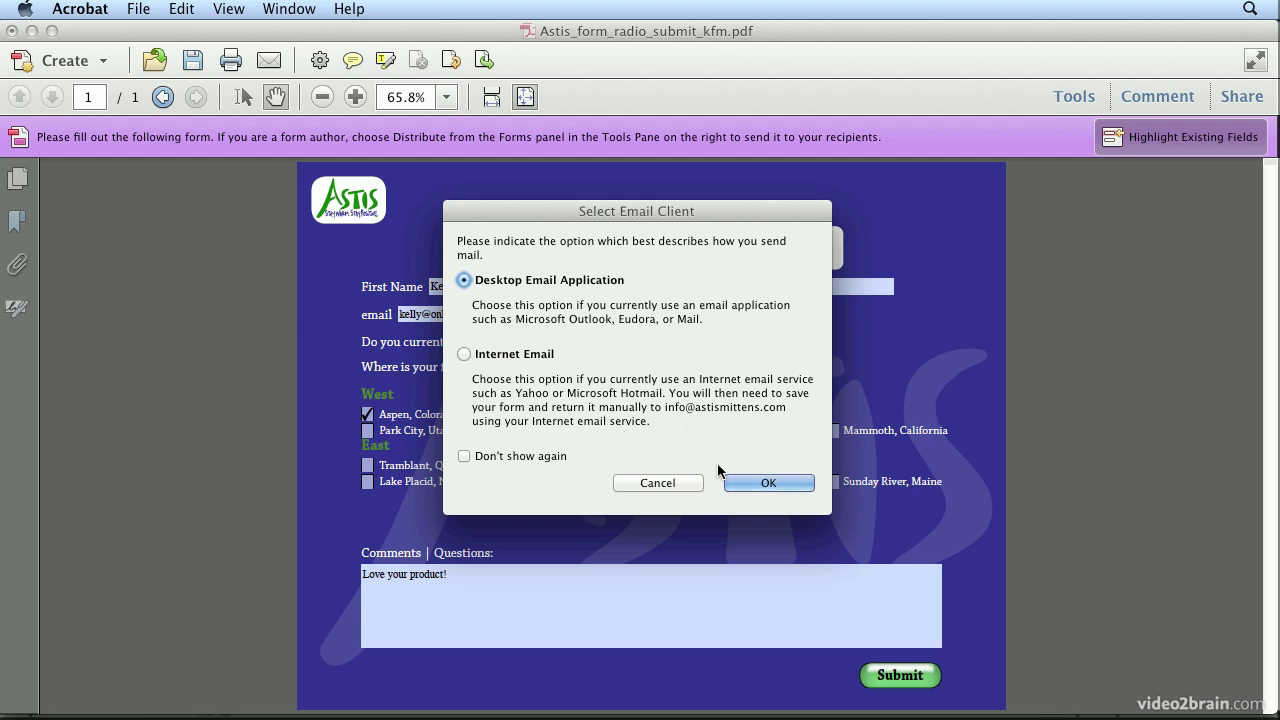
pyautogui.click(765, 482)
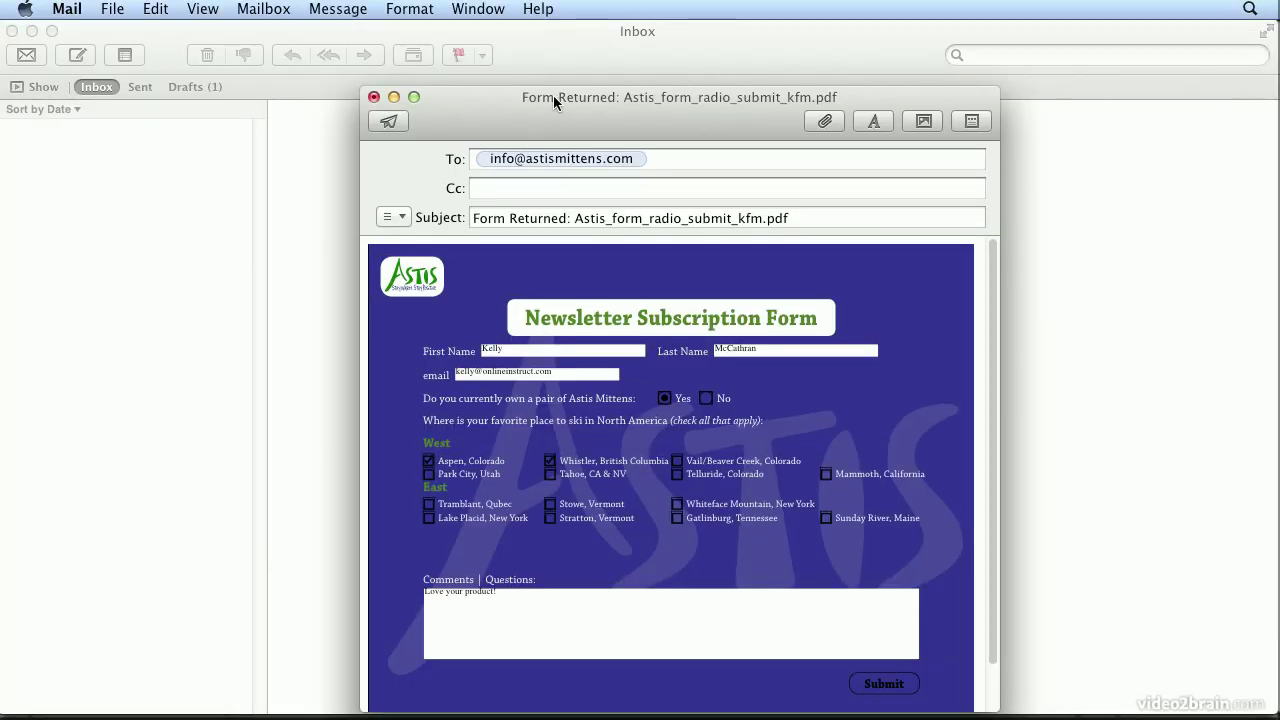
# Step: Move the 'Form Returned' message window up slightly to review the attached form data
pyautogui.moveTo(553, 95); pyautogui.dragTo(558, 58)
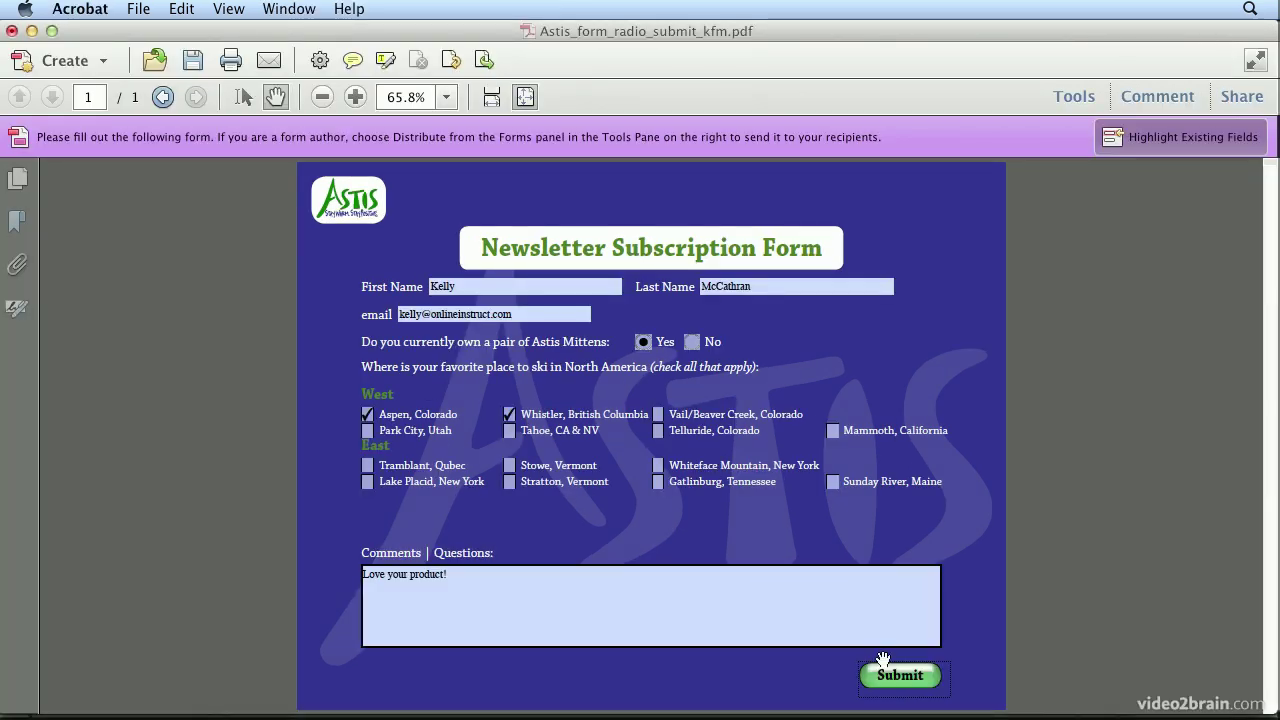
pyautogui.click(898, 682)
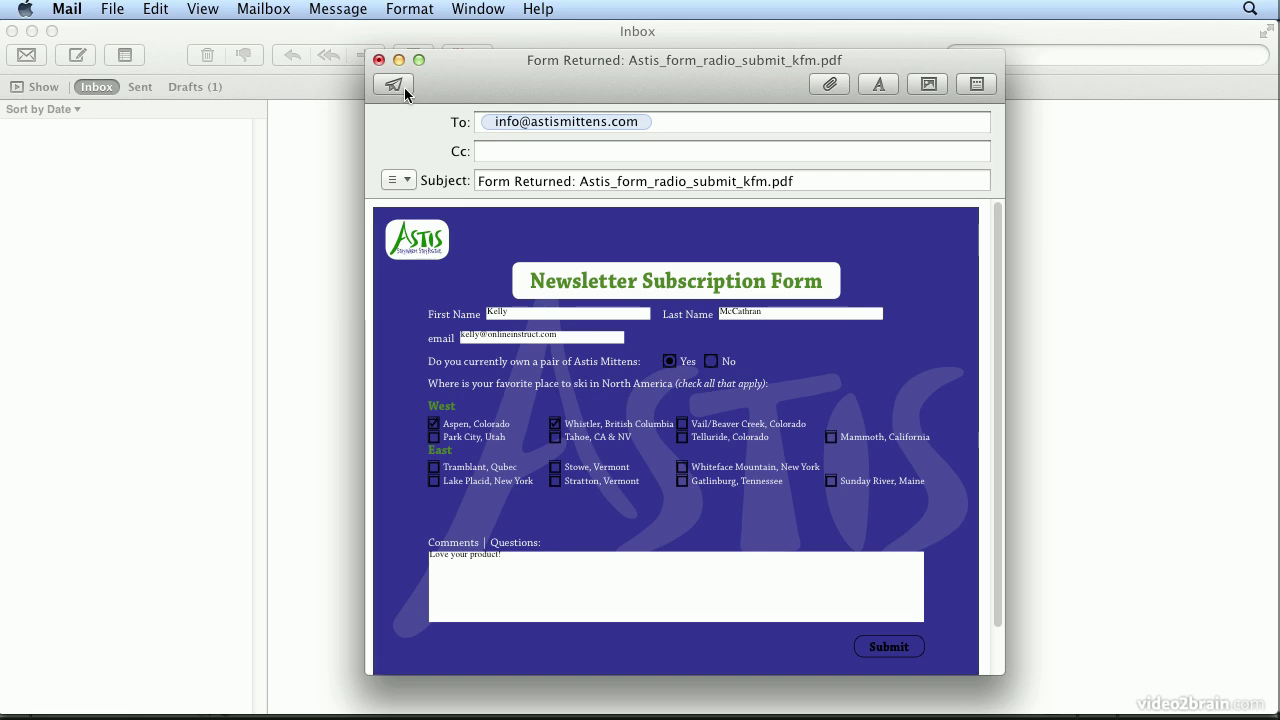
# Step: Switch back to InDesign with Command-Tab
pyautogui.press('super+Tab')
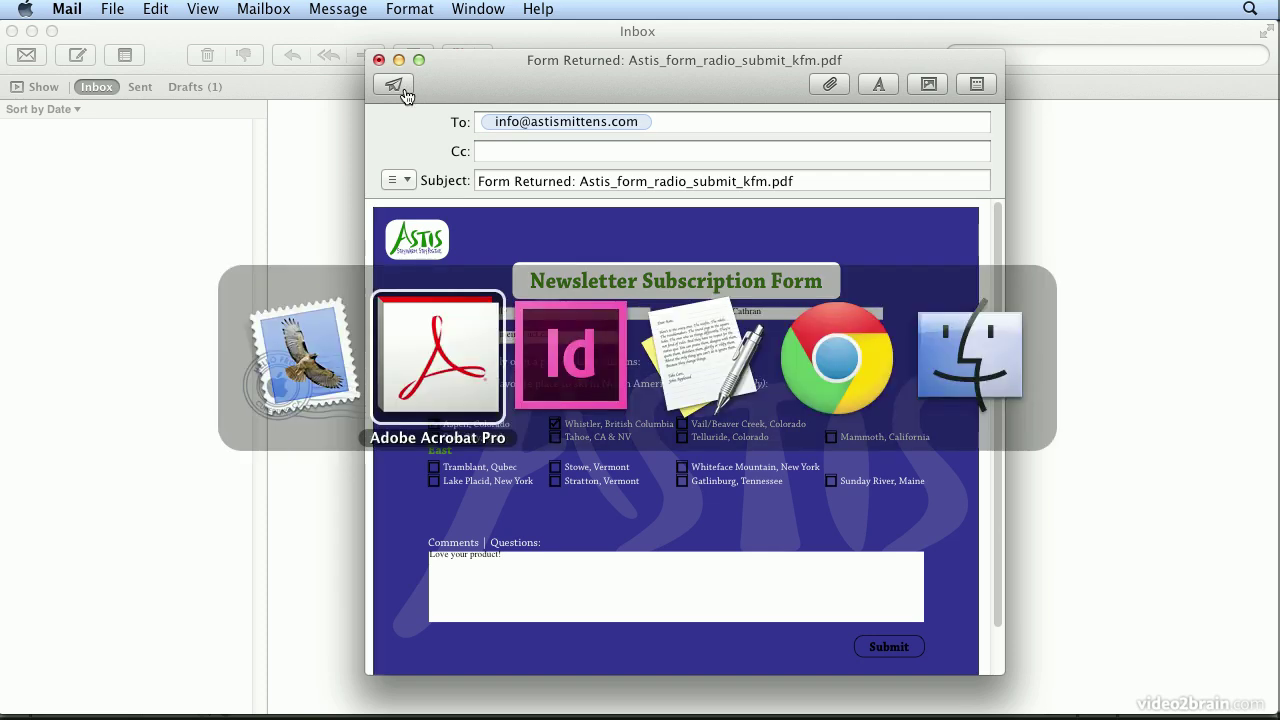
pyautogui.press('super+Tab')
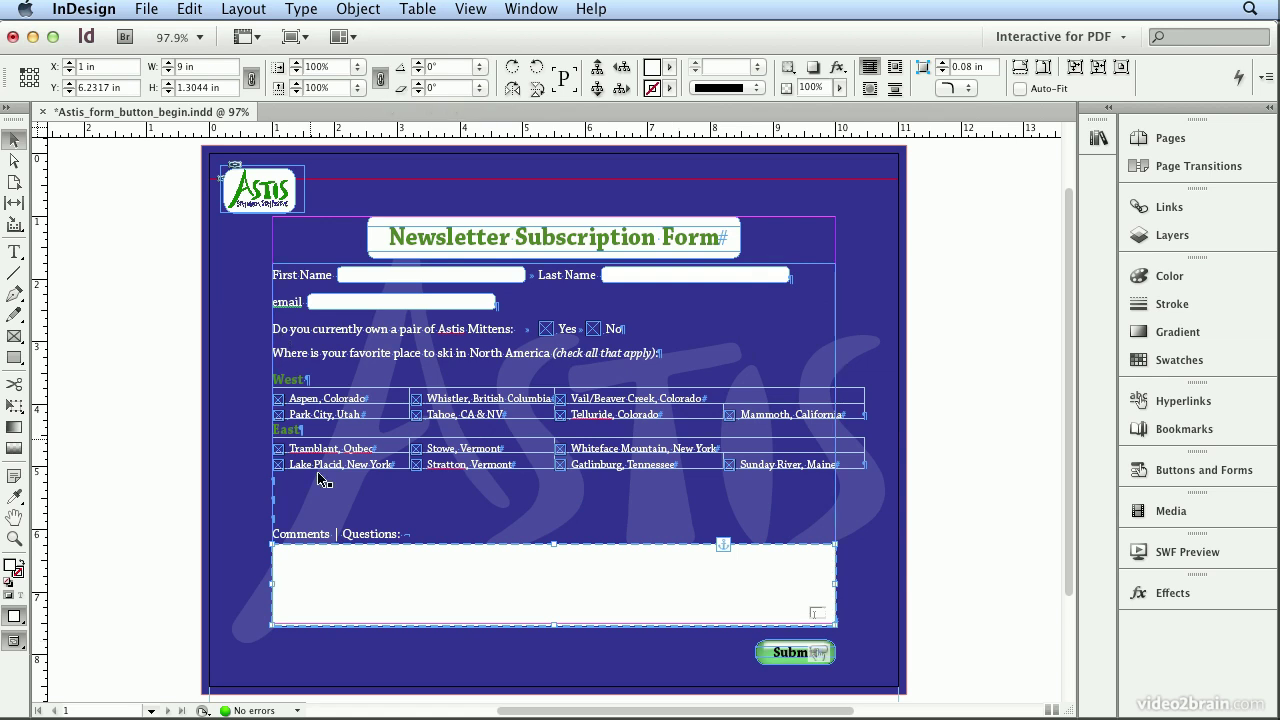